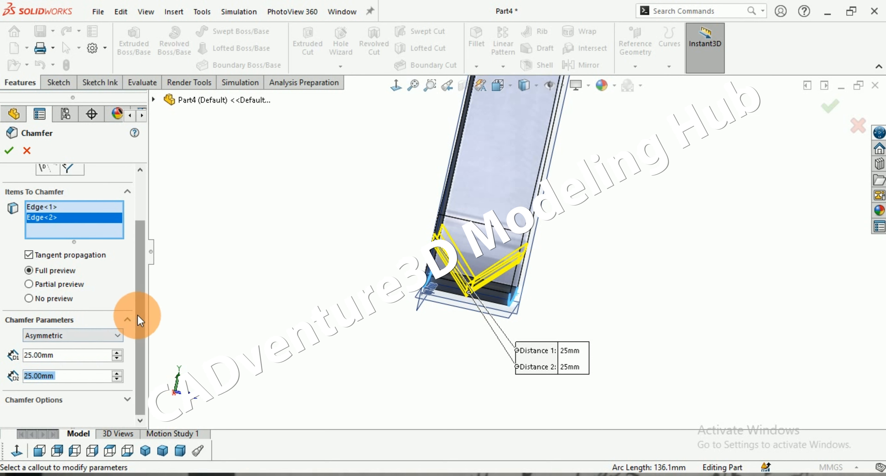
- Chamfer the two selected edges with an asymmetric Offset Face chamfer of 35 mm by 35 mm
drag(137, 315, 139, 254)
click(48, 224)
click(116, 382)
click(110, 451)
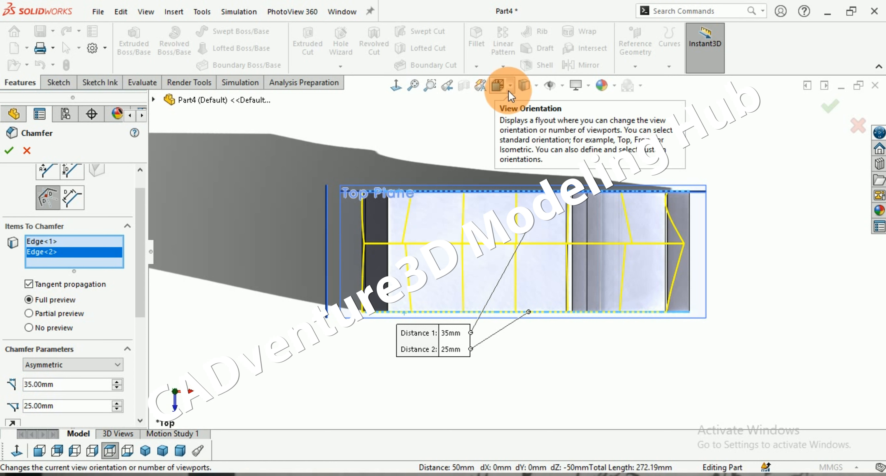
click(117, 403)
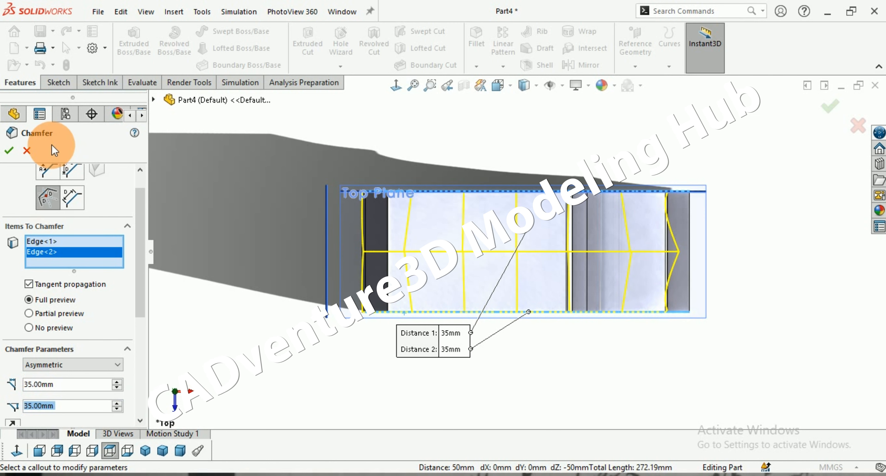
click(9, 150)
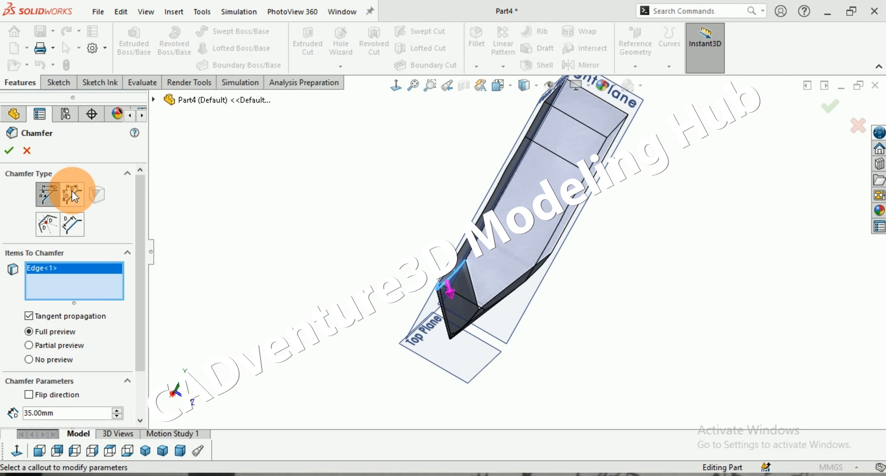
- Apply a further chamfer to the selected edge at the axe head's cutting end
click(9, 150)
middle_drag(385, 320, 356, 233)
middle_drag(506, 323, 522, 182)
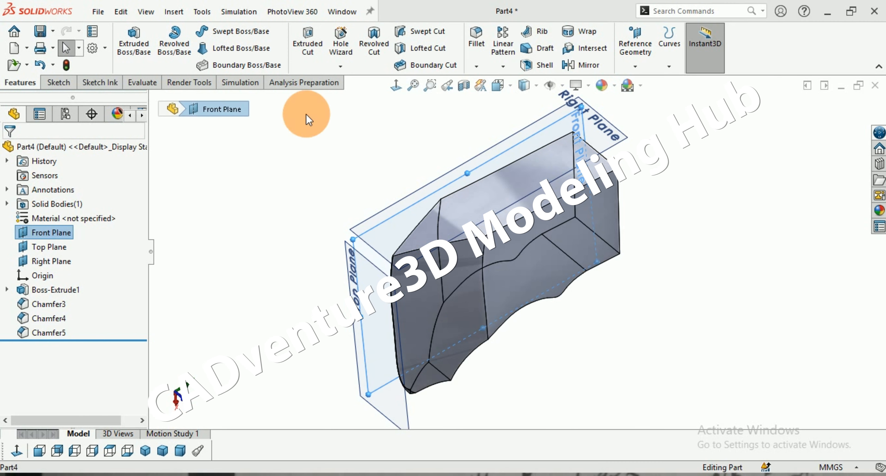
- Start a sketch on the Front Plane, viewed from the front
click(63, 85)
click(128, 42)
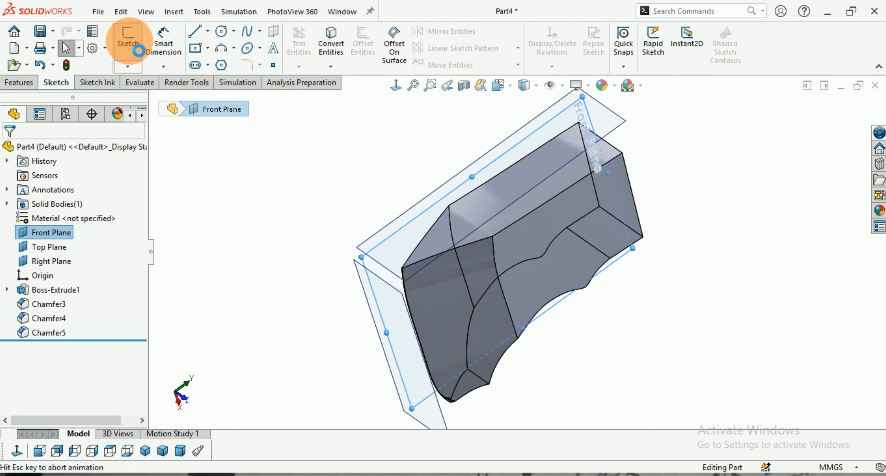
scroll(602, 302, up, 2)
scroll(791, 265, down, 3)
scroll(592, 195, up, 2)
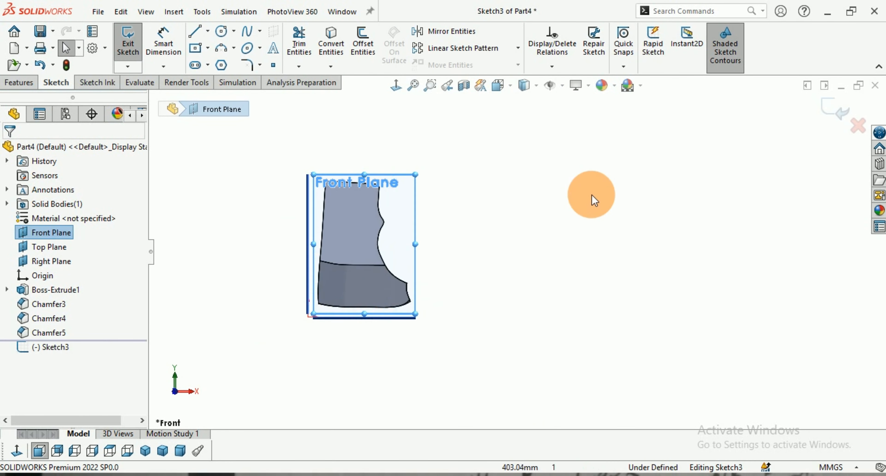
scroll(592, 195, down, 1)
scroll(465, 203, up, 1)
scroll(460, 204, down, 1)
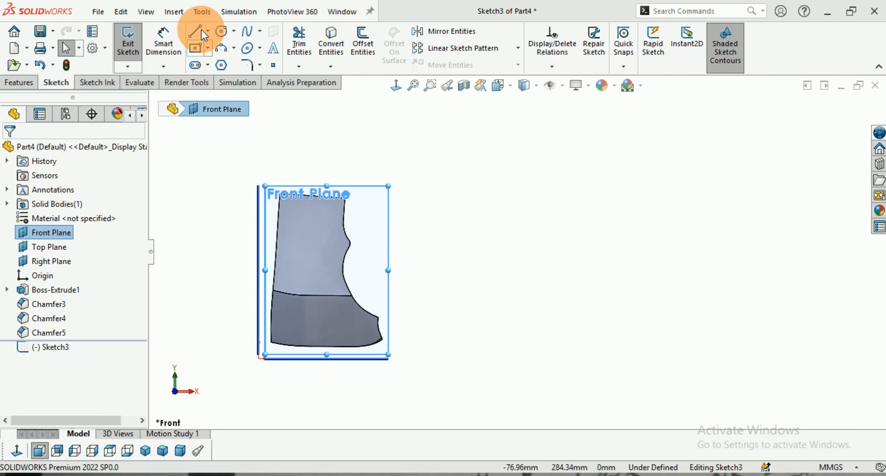
- Insert the axe reference image as a 900 mm wide sketch picture and align it with the modelled axe head
click(202, 11)
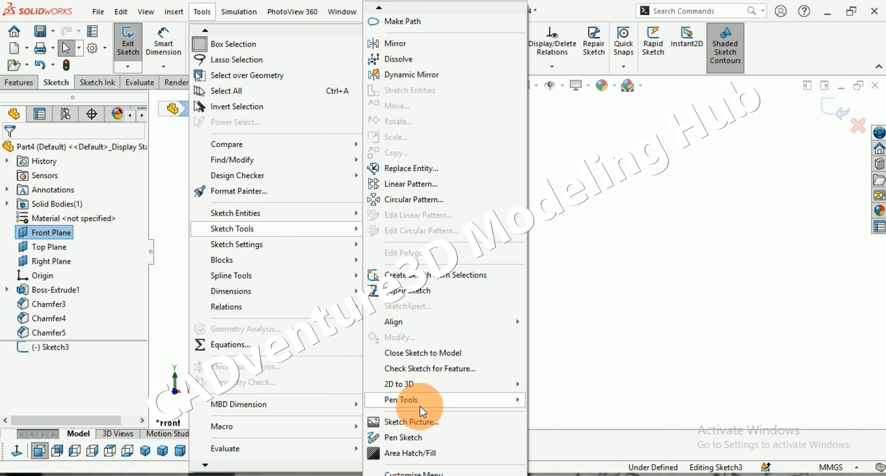
click(425, 277)
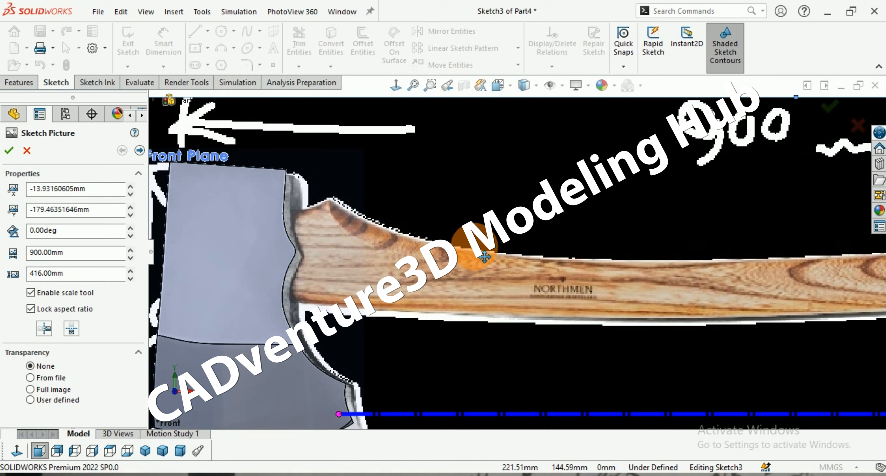
drag(481, 250, 469, 241)
scroll(481, 249, up, 5)
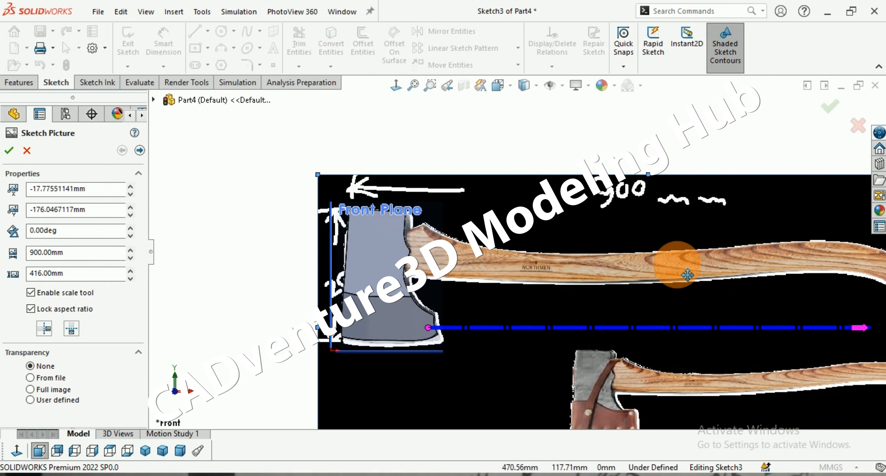
click(829, 106)
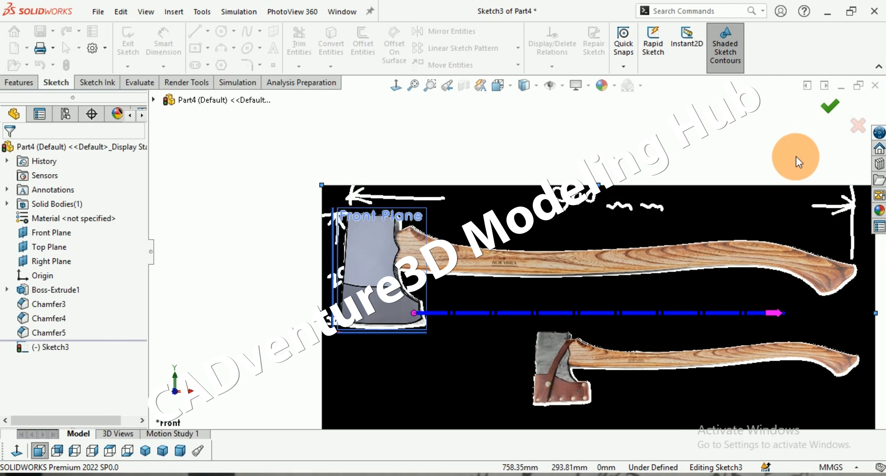
- Start a spline at the axe head's back edge and trace the handle outline up to its pointed shoulder
scroll(334, 278, up, 3)
scroll(334, 278, down, 4)
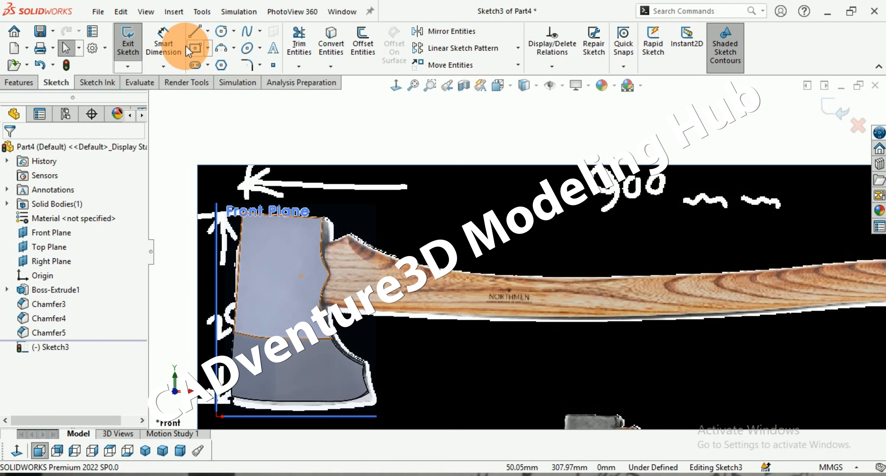
click(247, 31)
scroll(358, 229, down, 6)
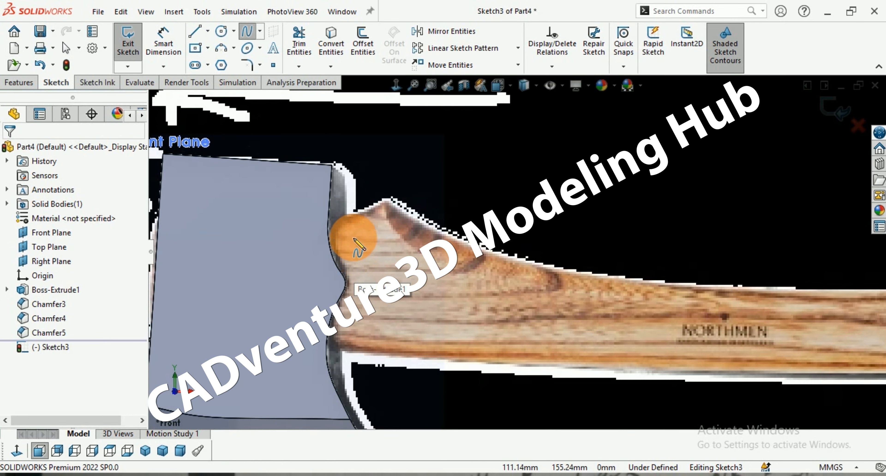
click(364, 212)
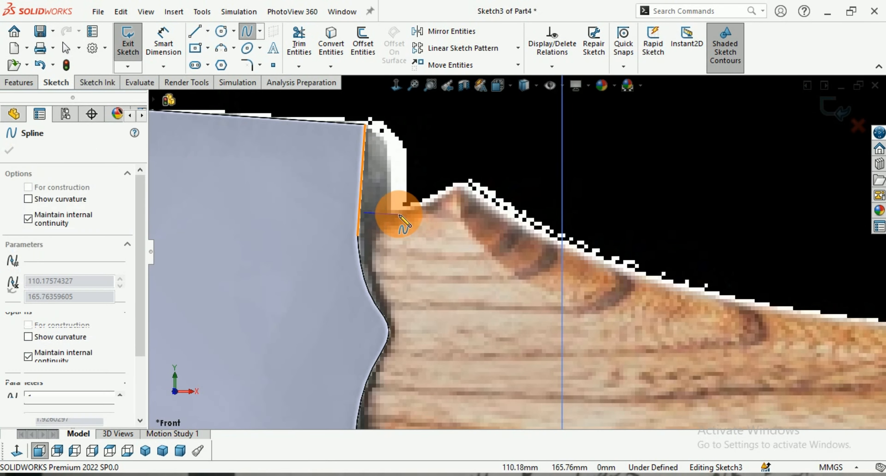
click(398, 211)
click(430, 201)
click(462, 188)
scroll(478, 196, up, 3)
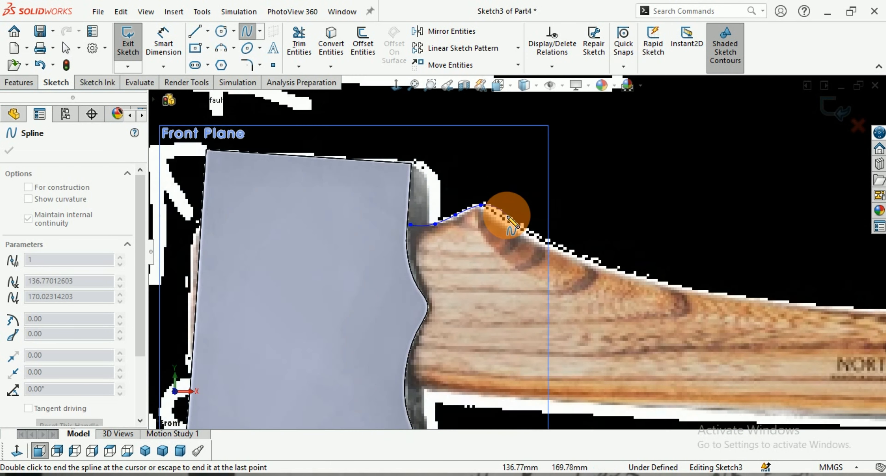
scroll(485, 213, down, 3)
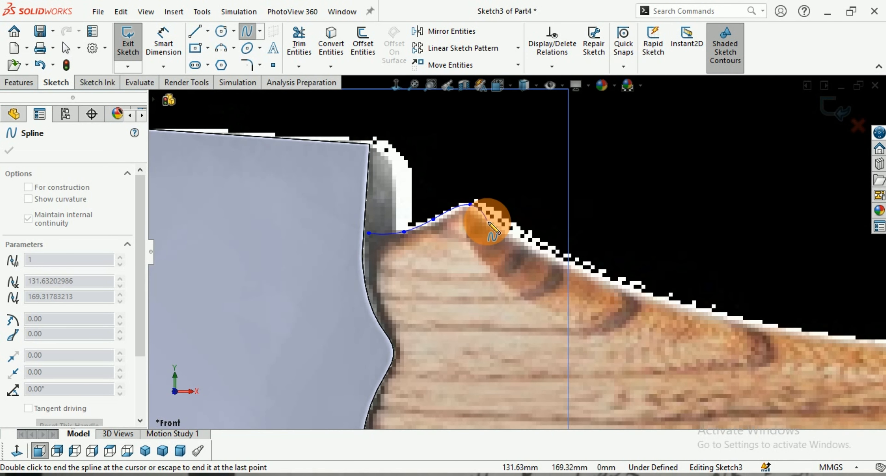
- Continue the spline over the shoulder peak and down the steep upper edge of the handle
click(500, 228)
scroll(500, 228, up, 3)
scroll(451, 231, down, 3)
click(422, 214)
scroll(413, 217, up, 3)
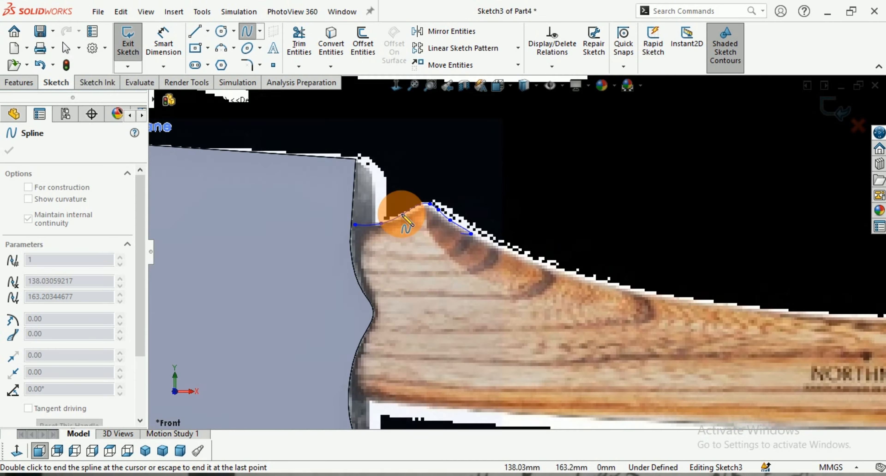
scroll(554, 251, down, 3)
click(478, 252)
scroll(478, 253, up, 3)
click(548, 272)
scroll(547, 272, down, 3)
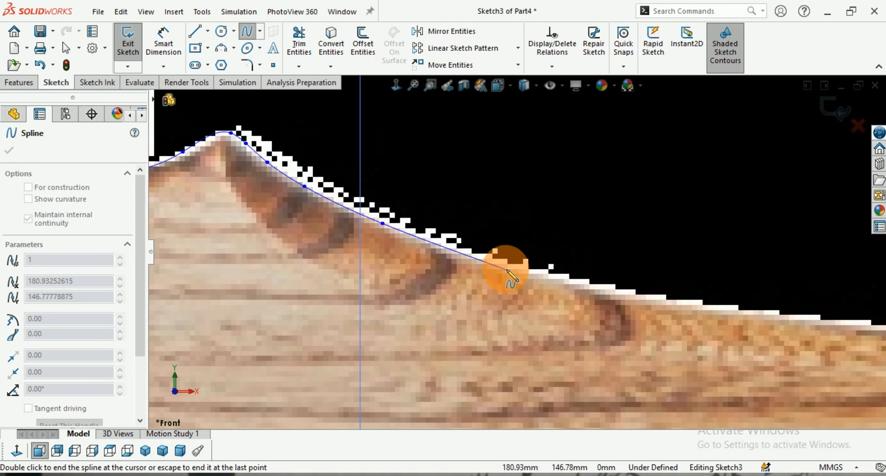
- Trace the handle's upper edge with spline points to just past the NORTHMEN lettering
scroll(505, 267, up, 3)
scroll(327, 241, down, 3)
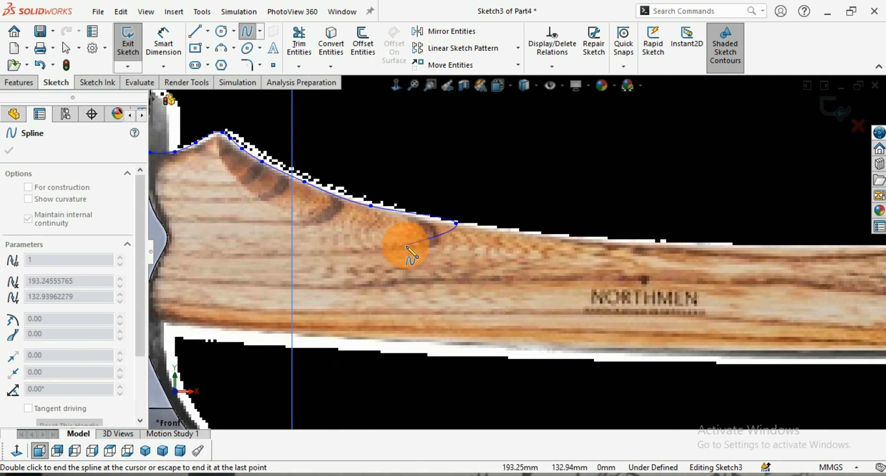
scroll(406, 246, up, 3)
scroll(592, 250, down, 2)
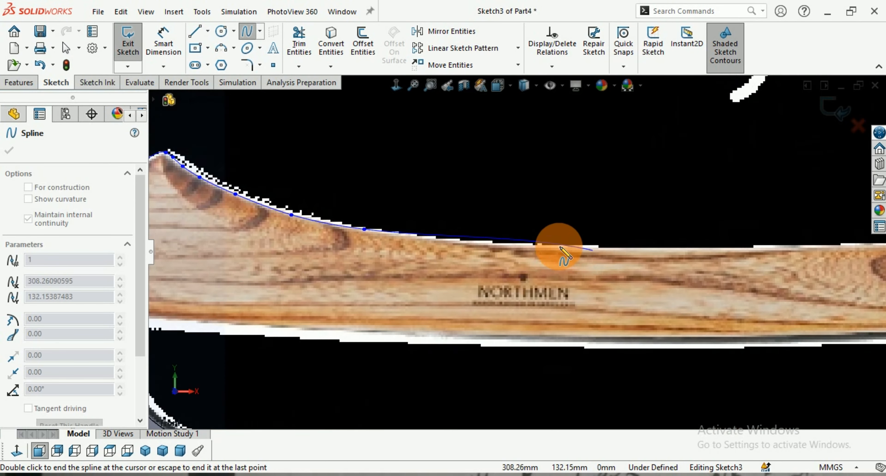
click(506, 246)
scroll(425, 257, up, 3)
scroll(573, 254, down, 3)
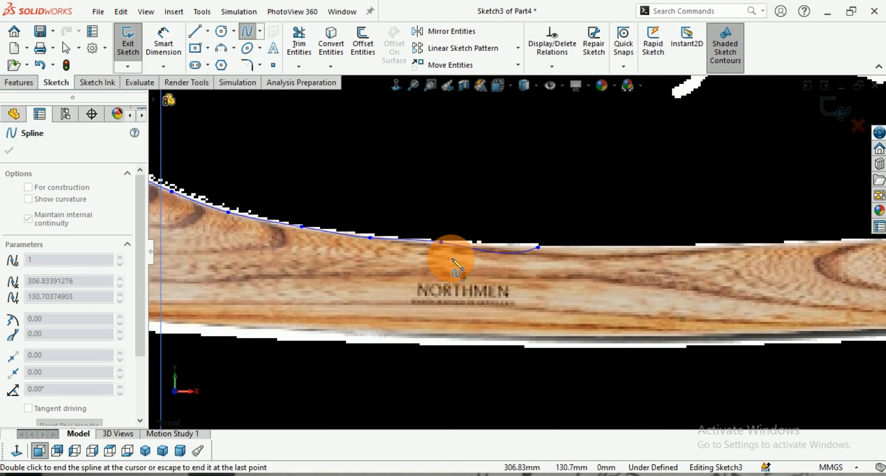
scroll(453, 261, up, 3)
scroll(568, 265, down, 3)
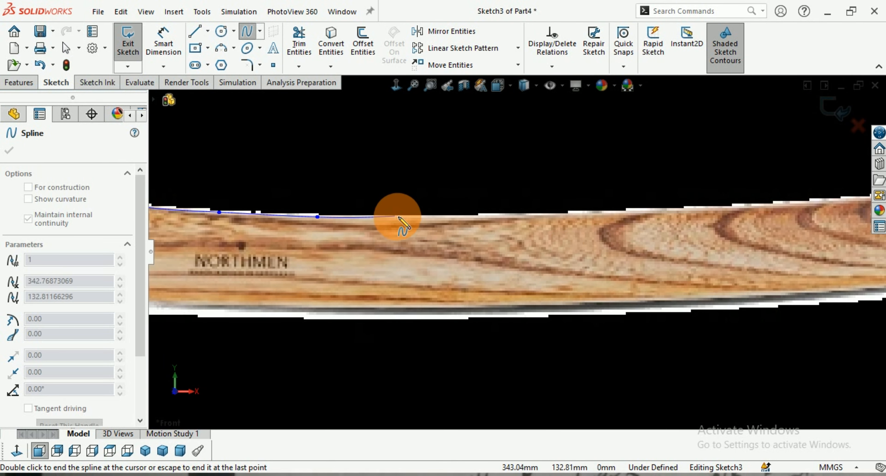
- Extend the spline along the gently rising upper edge to the hump near the handle's far end
scroll(434, 242, up, 3)
scroll(573, 212, down, 3)
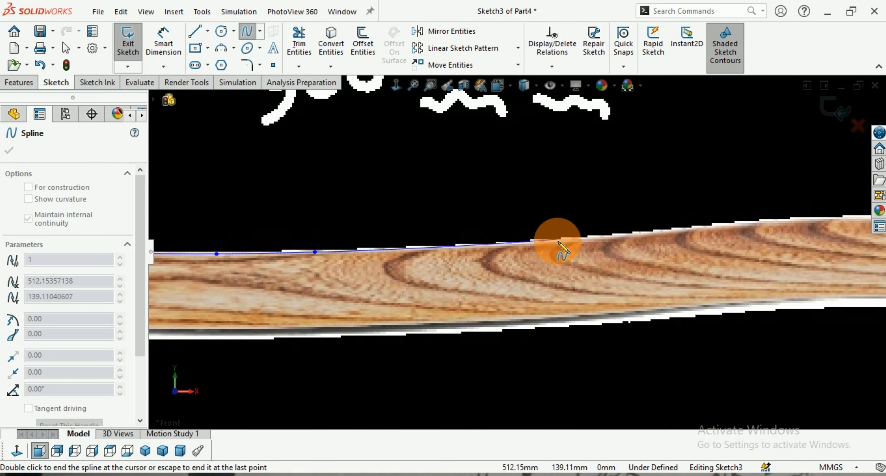
scroll(541, 252, up, 3)
scroll(574, 245, down, 4)
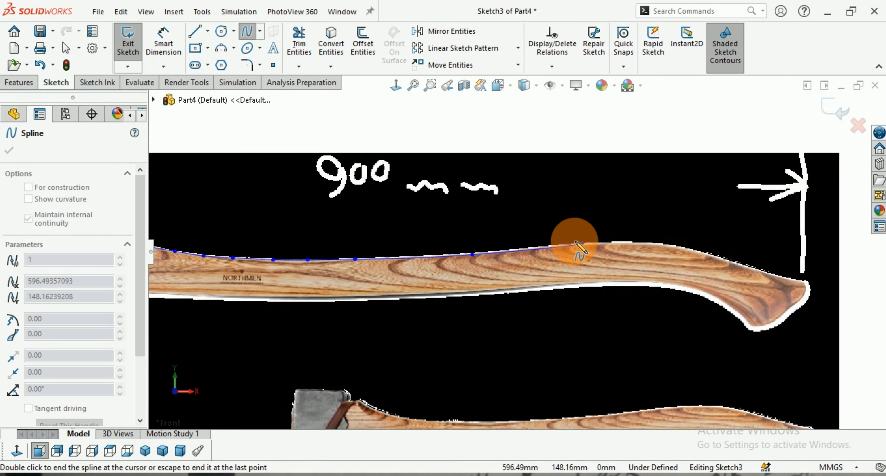
click(545, 250)
scroll(604, 265, down, 2)
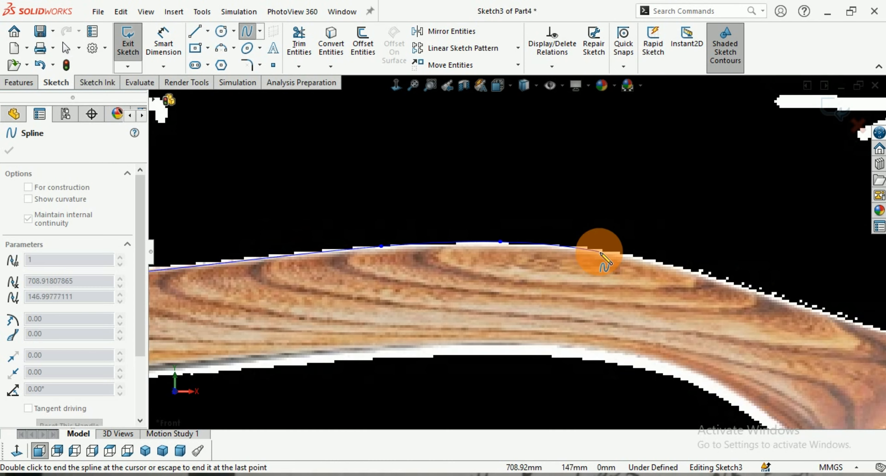
- Carry the spline over the hump and down the sloping upper edge towards the end knob
click(601, 254)
scroll(601, 253, up, 3)
scroll(677, 287, down, 3)
click(540, 253)
scroll(603, 286, down, 3)
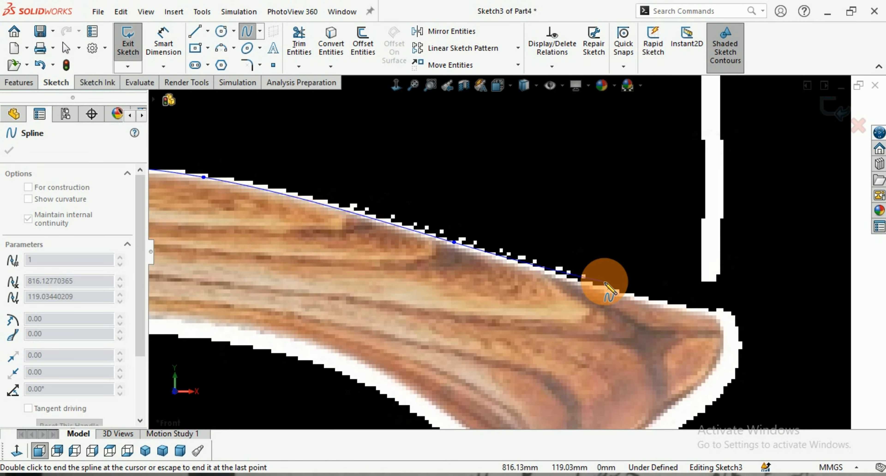
click(579, 278)
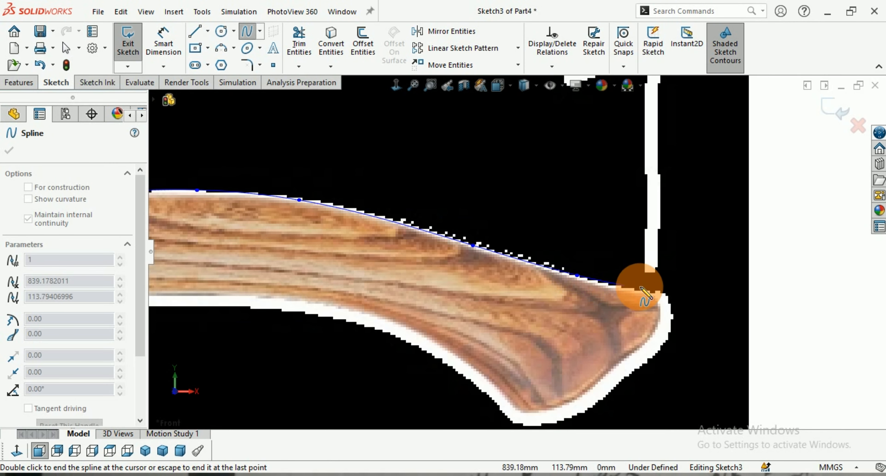
- Trace the rounded tip of the handle's end knob with closely spaced spline points
scroll(637, 292, down, 2)
click(630, 294)
click(644, 296)
click(653, 314)
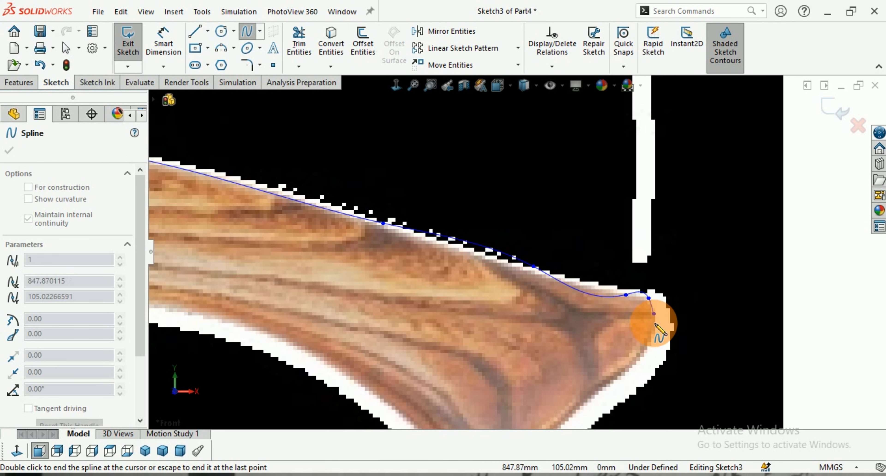
click(649, 336)
scroll(649, 336, up, 3)
scroll(538, 285, down, 3)
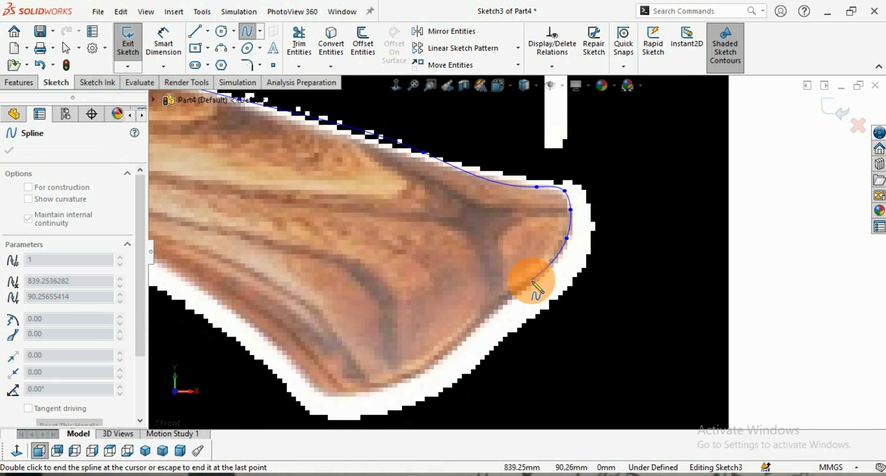
- Continue the spline along the knob's slanted end face to its lowest part
click(486, 314)
scroll(550, 308, up, 2)
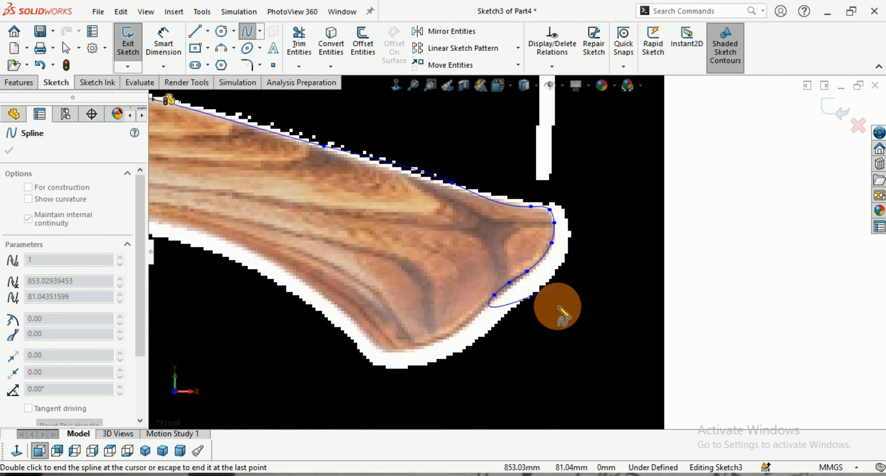
scroll(475, 324, down, 3)
click(456, 309)
scroll(516, 316, up, 4)
scroll(443, 310, down, 2)
scroll(447, 305, down, 1)
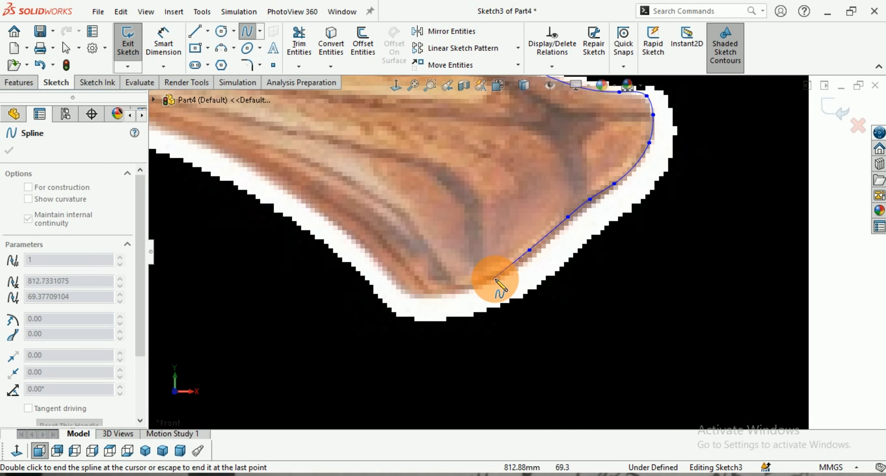
click(496, 282)
click(451, 289)
scroll(450, 293, up, 2)
scroll(447, 299, down, 2)
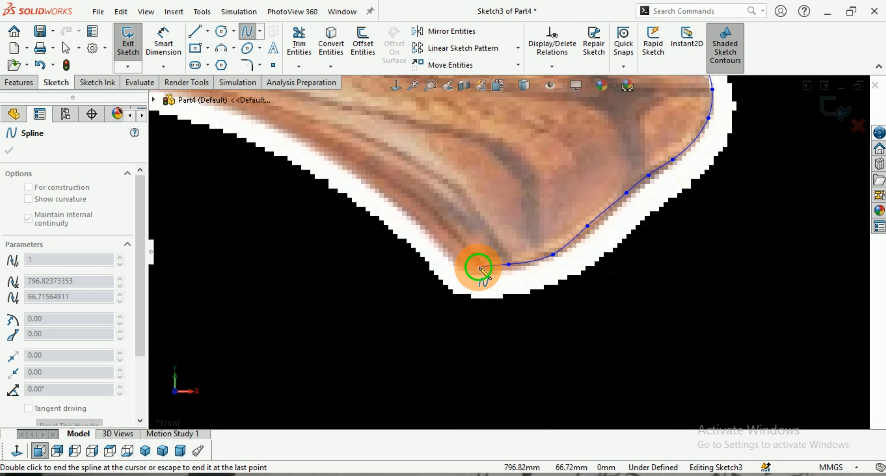
- Take the spline around the lowest corner of the handle's end knob and onto its underside
click(479, 267)
scroll(478, 267, up, 2)
scroll(468, 238, down, 2)
click(483, 245)
scroll(492, 254, up, 2)
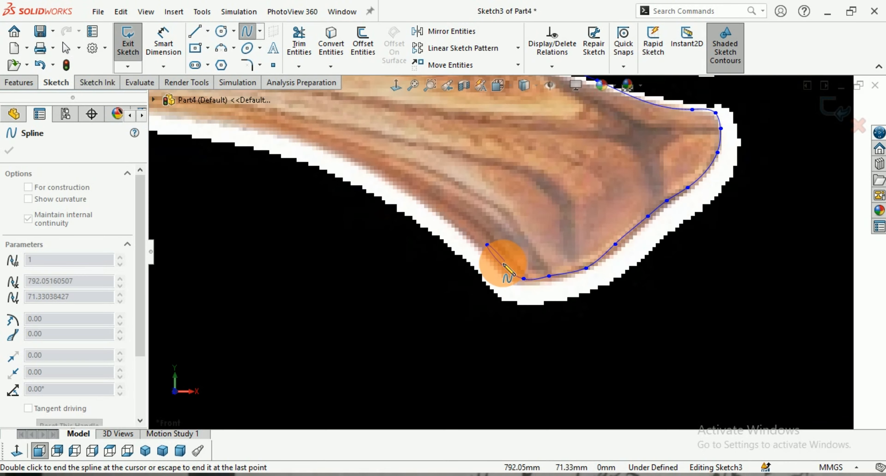
- Extend the spline up the sloping underside of the end knob, following the wood's edge
scroll(478, 234, down, 2)
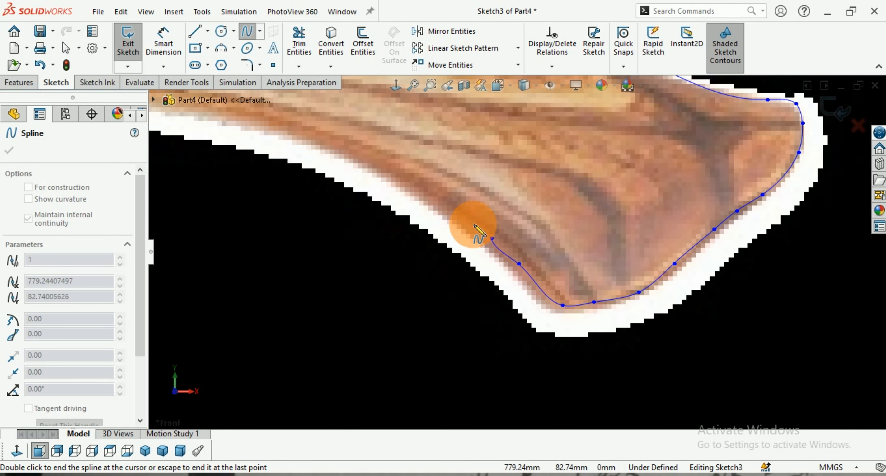
click(461, 218)
scroll(524, 267, up, 2)
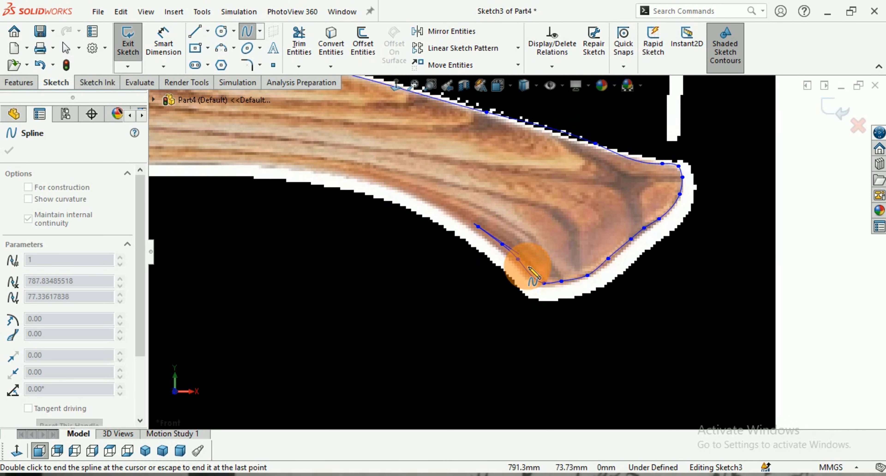
scroll(530, 277, down, 3)
click(405, 203)
scroll(406, 204, up, 3)
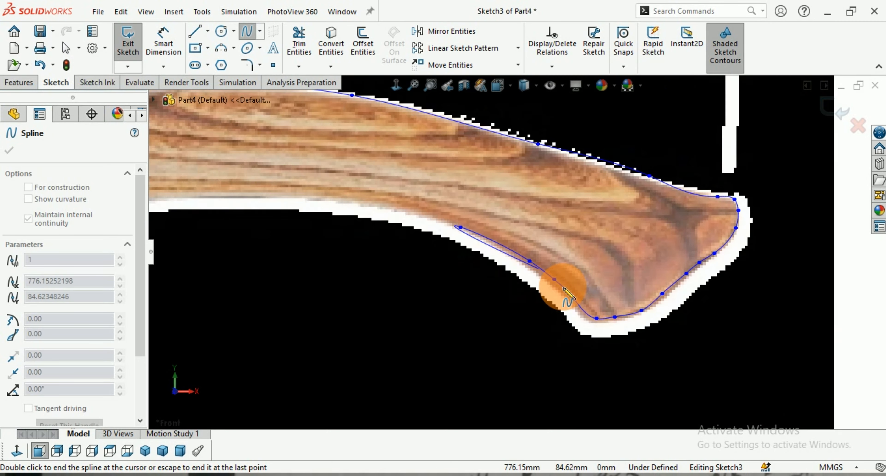
- Carry the spline over the arched underside of the handle, opposite the hump on the upper edge
scroll(557, 286, down, 2)
scroll(540, 240, up, 3)
scroll(430, 235, down, 2)
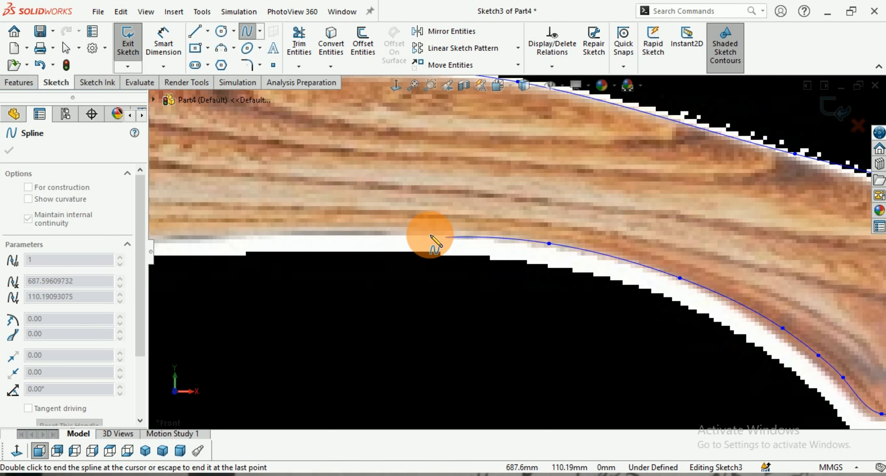
click(417, 230)
scroll(416, 229, up, 3)
scroll(436, 246, down, 2)
scroll(545, 272, up, 3)
scroll(419, 263, down, 2)
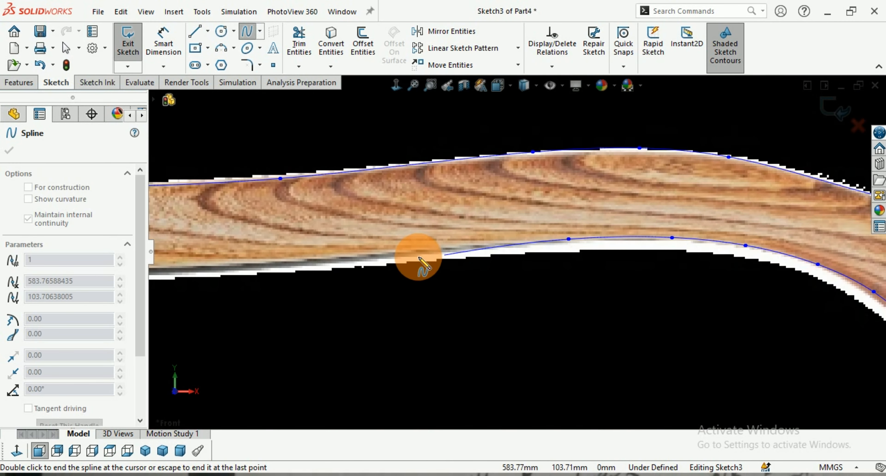
- Continue the spline along the gently sloping lower edge through the middle of the handle
click(421, 255)
scroll(420, 255, up, 3)
scroll(425, 263, down, 2)
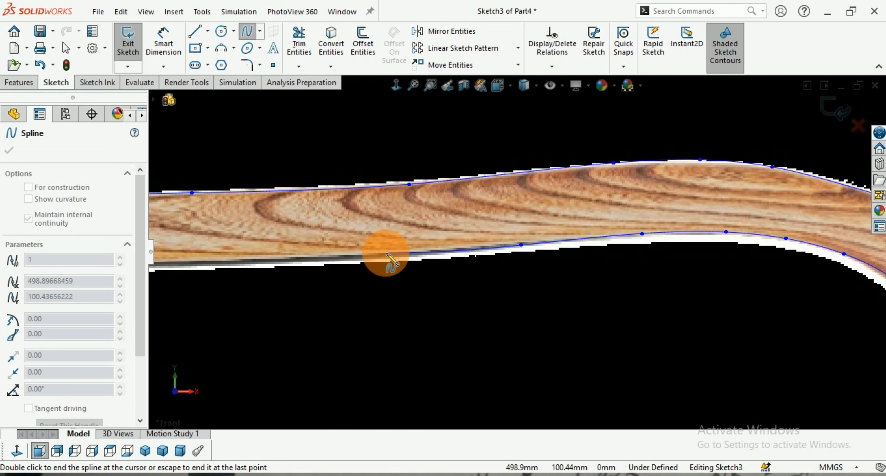
click(388, 255)
scroll(388, 255, up, 3)
scroll(447, 259, down, 2)
click(452, 242)
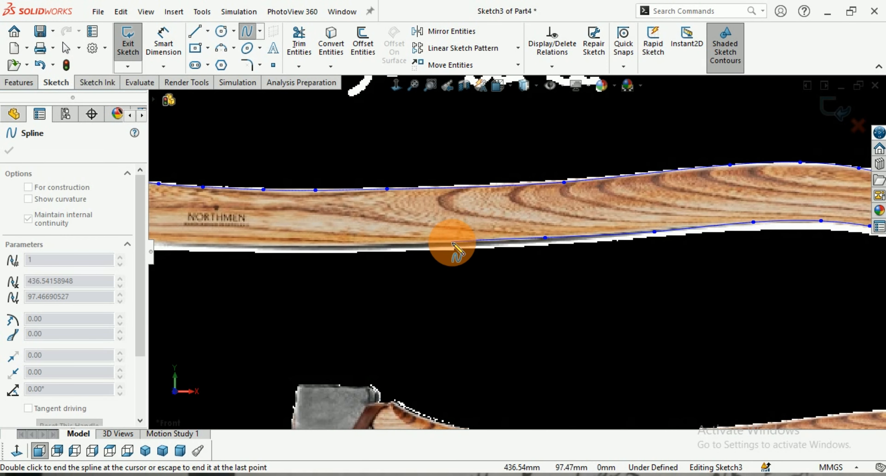
- Extend the spline along the handle's lower edge beneath the NORTHMEN logo towards the axe head
scroll(452, 243, up, 3)
scroll(366, 236, down, 4)
click(388, 260)
scroll(494, 270, up, 2)
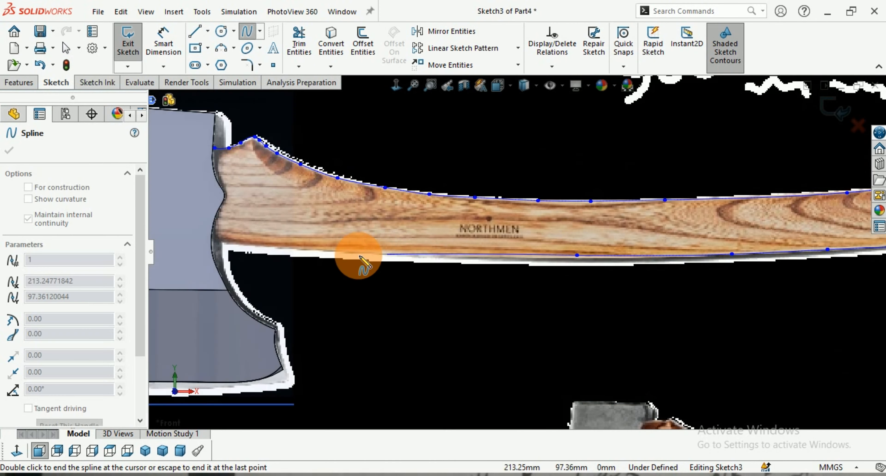
click(428, 255)
click(313, 252)
scroll(237, 246, down, 4)
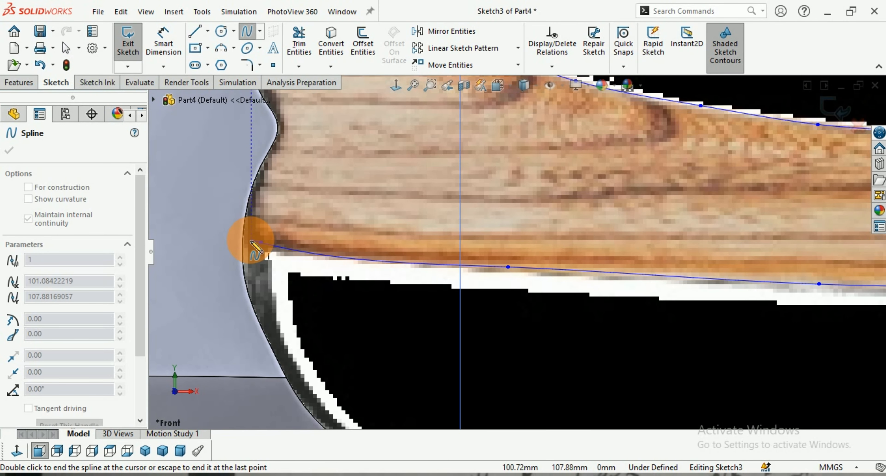
- End the handle outline spline on the axe head's curved edge
click(244, 240)
scroll(199, 177, down, 4)
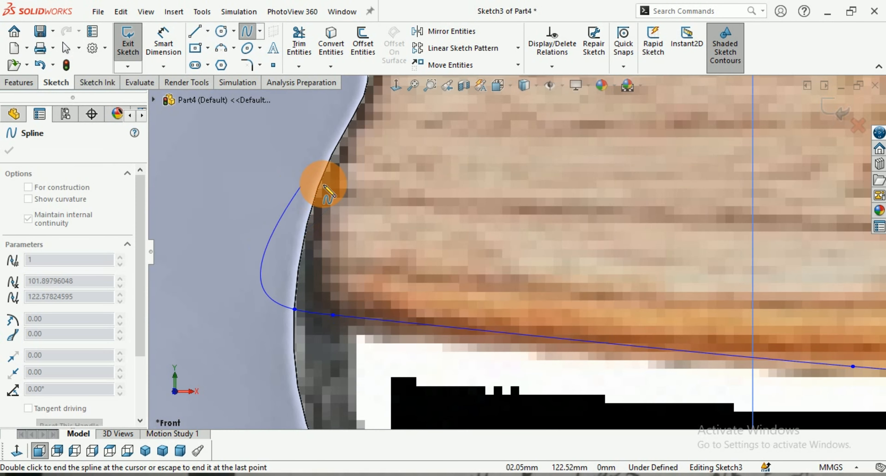
right_click(327, 235)
click(329, 274)
- Draw a short spline connecting the start of the handle's upper outline to the axe head's edge
scroll(508, 189, up, 9)
scroll(536, 184, down, 5)
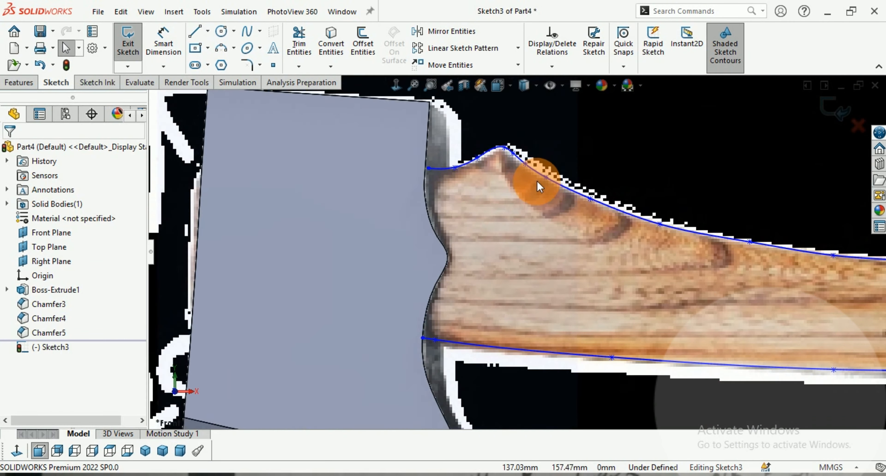
click(247, 31)
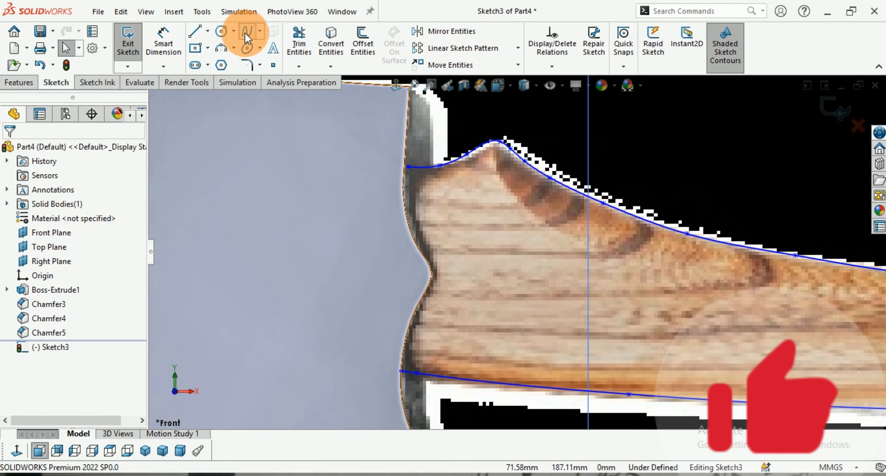
scroll(430, 178, down, 6)
click(375, 180)
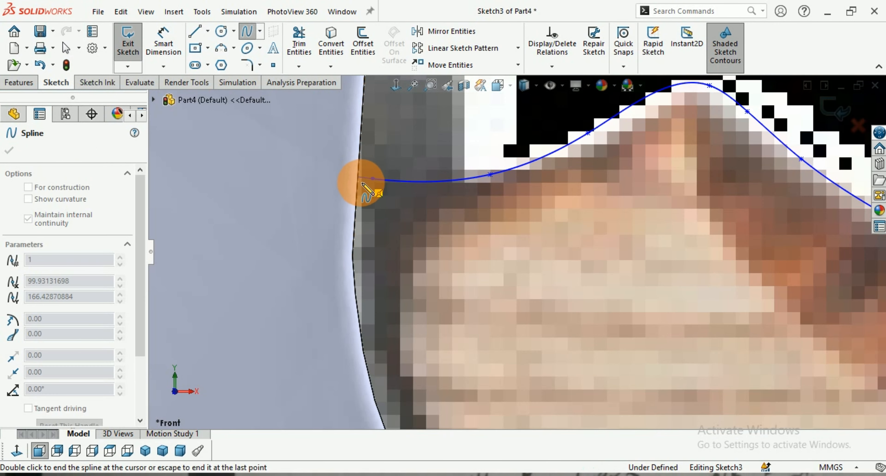
right_click(377, 161)
click(406, 166)
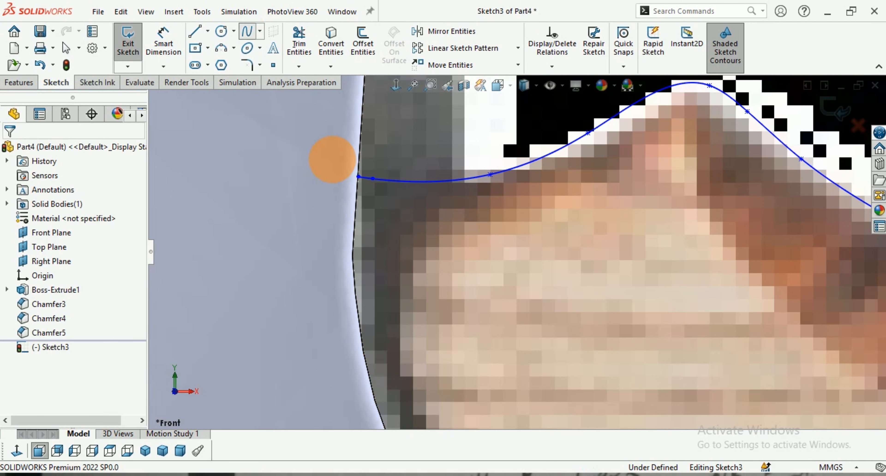
- Trace a new spline from the upper outline's end down the upper concave part of the head's edge
click(354, 226)
click(354, 224)
scroll(354, 226, up, 3)
scroll(454, 304, down, 3)
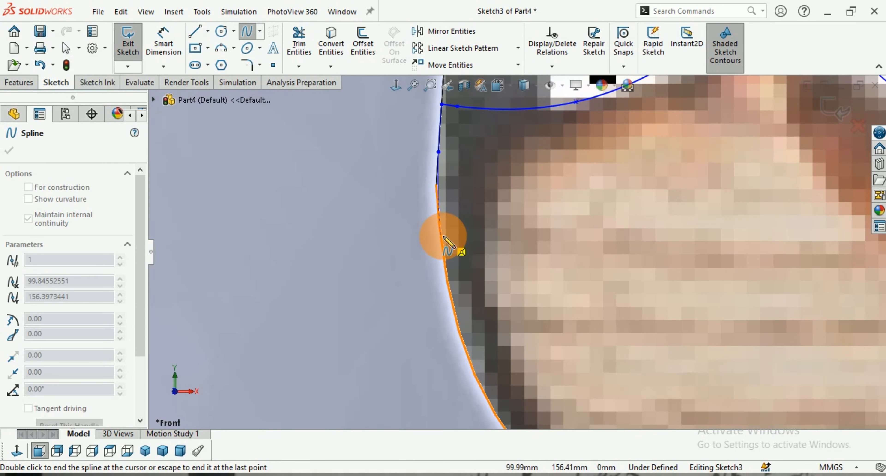
click(441, 236)
scroll(429, 220, up, 3)
scroll(492, 292, down, 3)
click(473, 287)
- Continue the spline around the bulge in the middle of the head's edge with closely spaced points
scroll(425, 251, up, 3)
scroll(464, 339, down, 3)
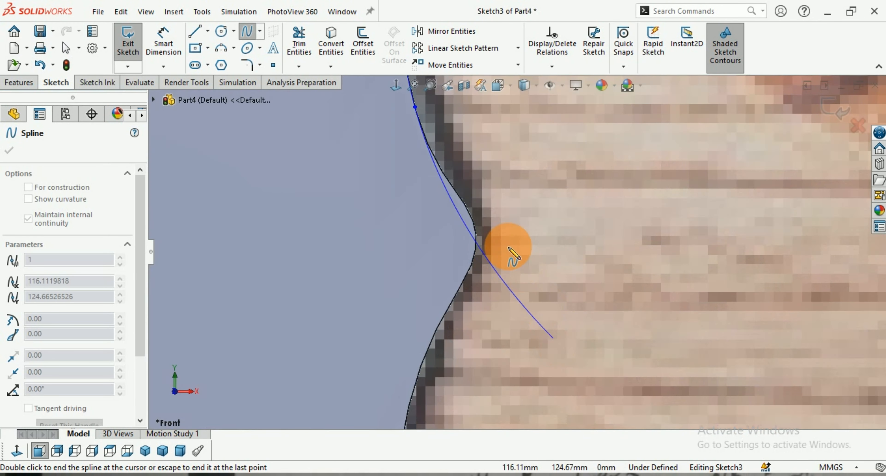
click(434, 156)
click(463, 201)
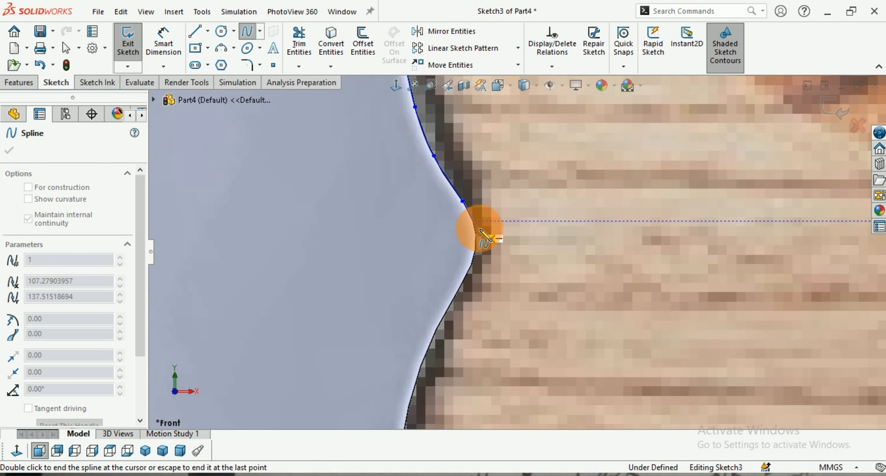
scroll(480, 230, down, 2)
click(491, 227)
click(477, 265)
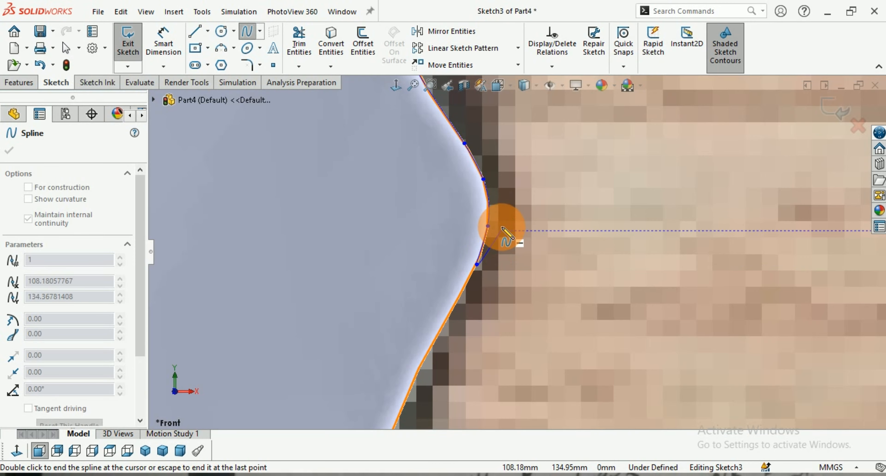
- Extend the spline down the lower concave part of the head's edge towards the handle's lower outline
scroll(502, 228, up, 3)
scroll(475, 272, down, 2)
click(481, 282)
scroll(509, 247, up, 2)
scroll(471, 302, down, 3)
click(488, 313)
scroll(514, 251, up, 4)
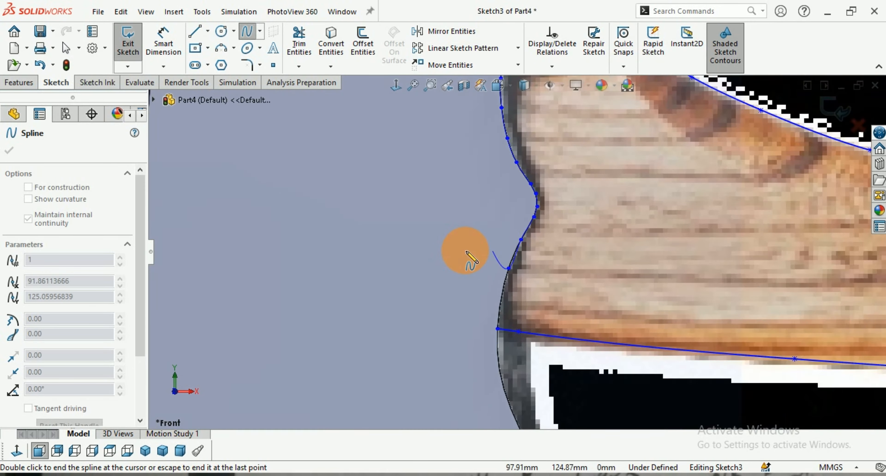
scroll(461, 251, down, 3)
scroll(536, 285, up, 2)
scroll(590, 324, down, 2)
click(440, 284)
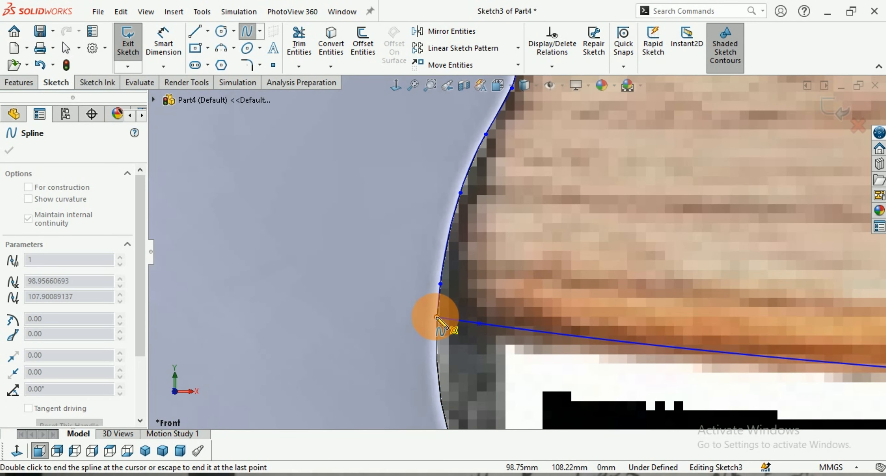
- Close the handle profile by ending the spline at the lower outline's endpoint, and exit the sketch
click(437, 317)
right_click(502, 277)
click(516, 286)
key(f)
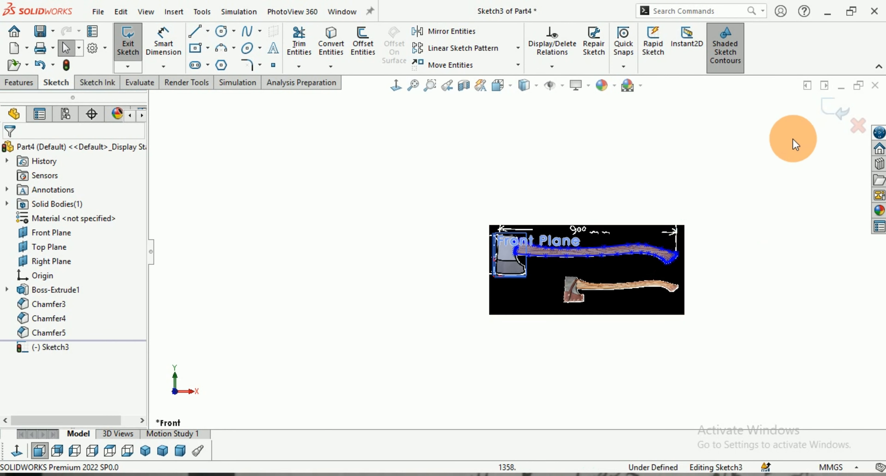
click(832, 105)
- Create a reference plane offset 25 mm from the Front Plane, towards the middle of the axe head
click(634, 67)
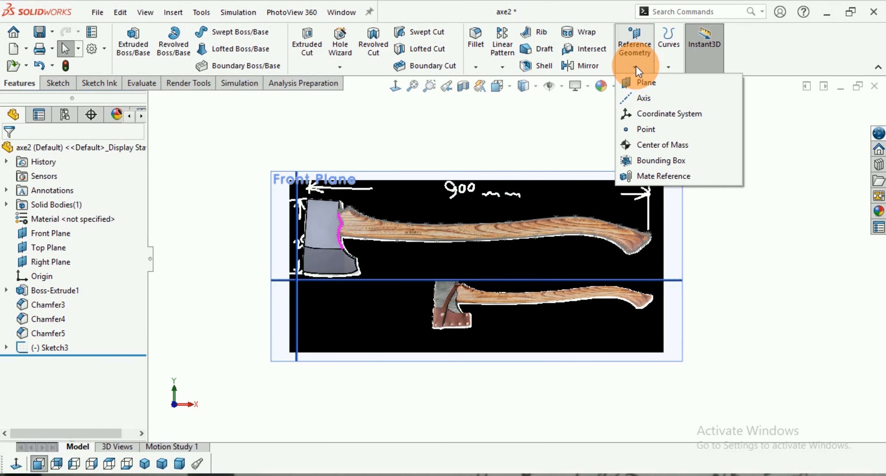
click(644, 83)
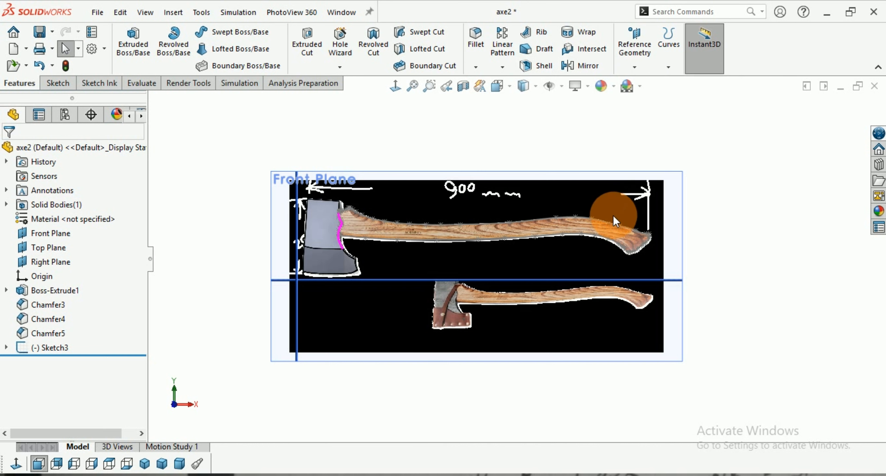
mouse_move(668, 217)
middle_down()
mouse_move(632, 263)
mouse_move(699, 232)
mouse_move(731, 201)
mouse_move(697, 274)
mouse_move(717, 231)
mouse_move(712, 253)
middle_up()
scroll(380, 131, down, 6)
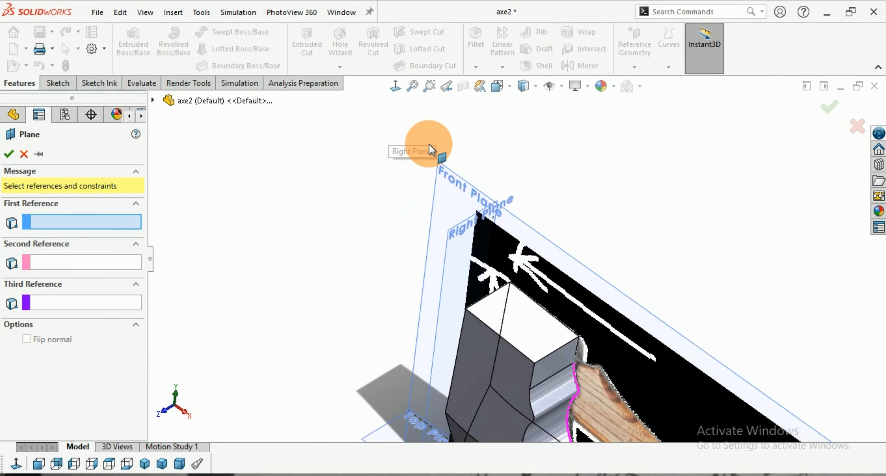
click(420, 185)
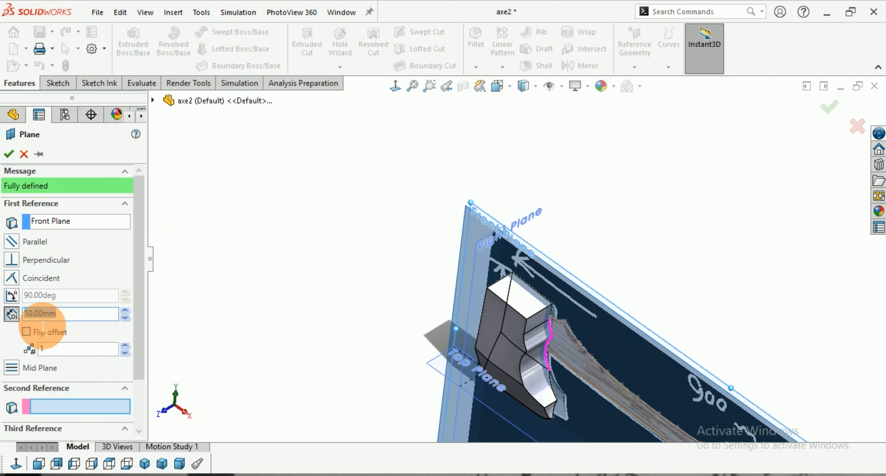
scroll(407, 205, up, 3)
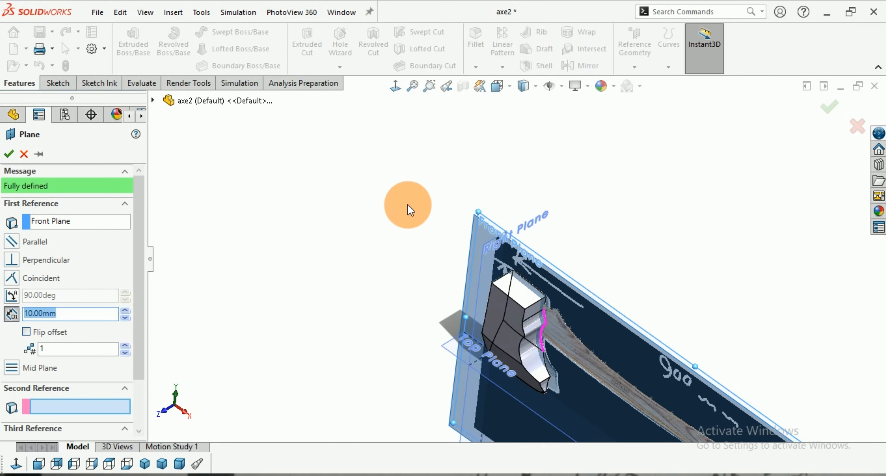
middle_drag(530, 201, 546, 289)
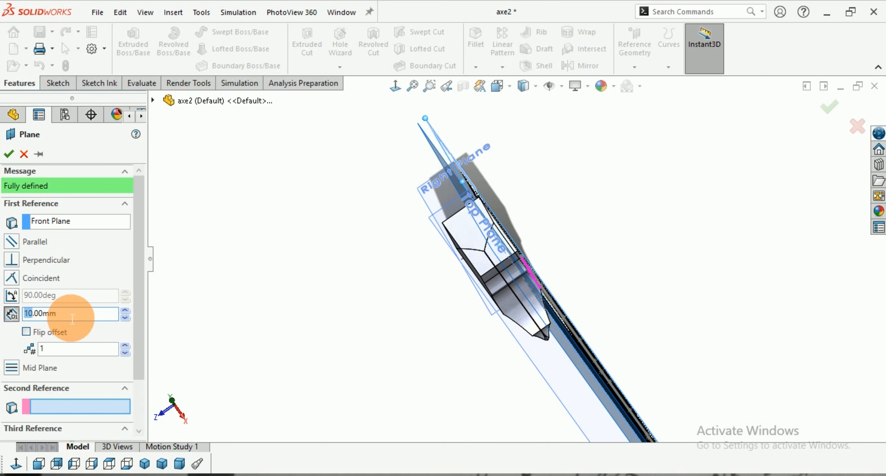
drag(73, 313, 19, 314)
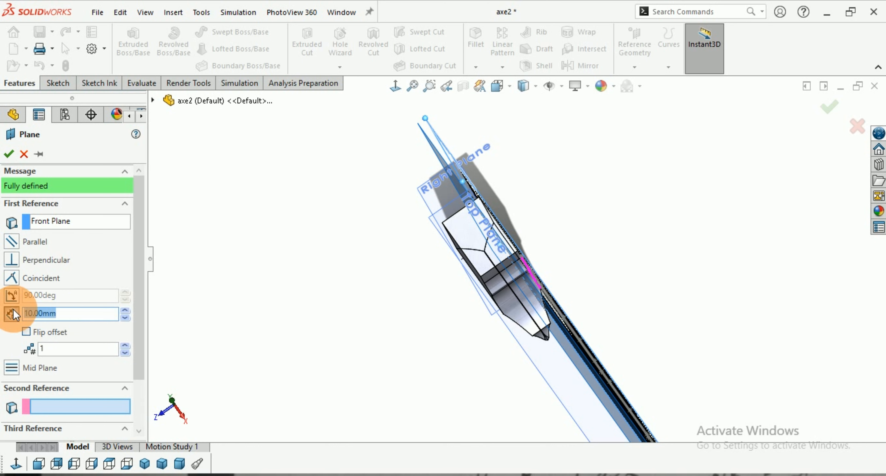
key(Return)
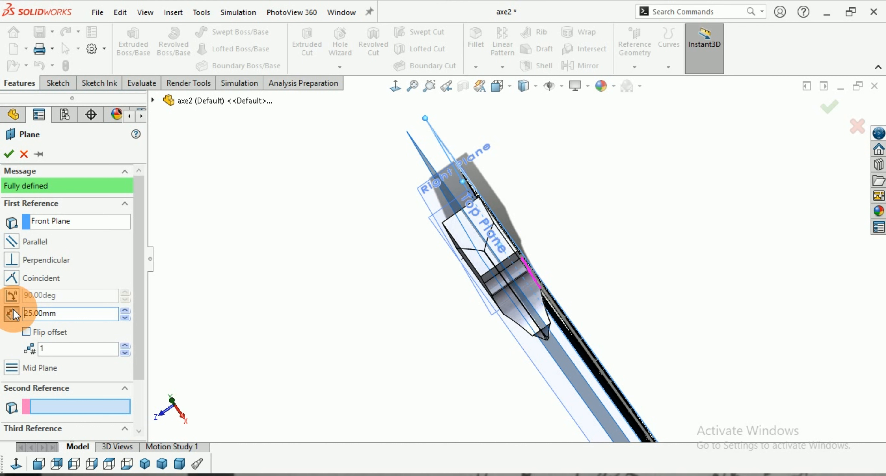
click(11, 156)
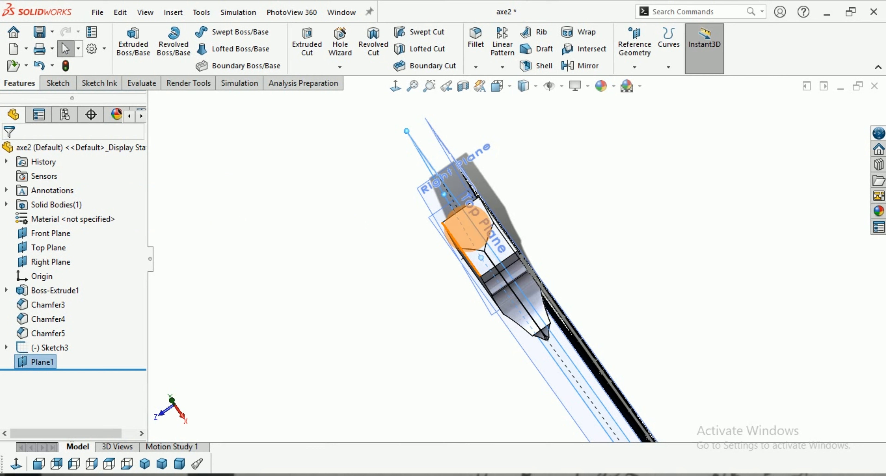
- Start a sketch on the offset plane and convert the long handle outline from the earlier sketch into it
click(395, 86)
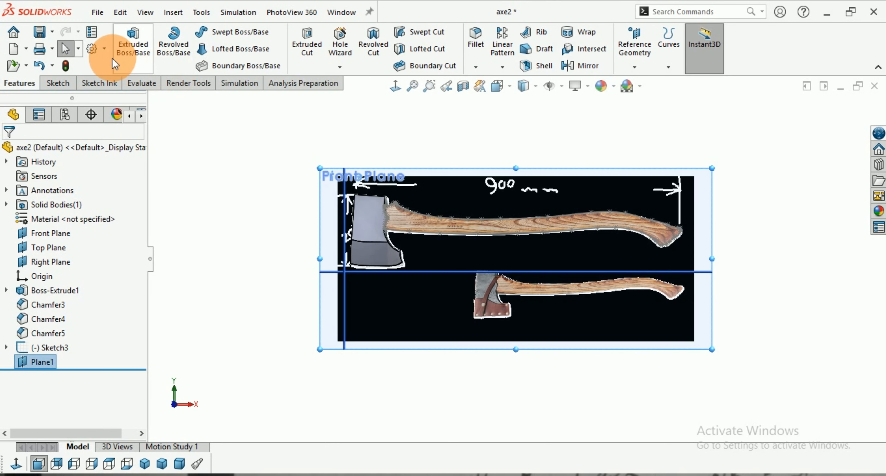
click(57, 84)
click(127, 38)
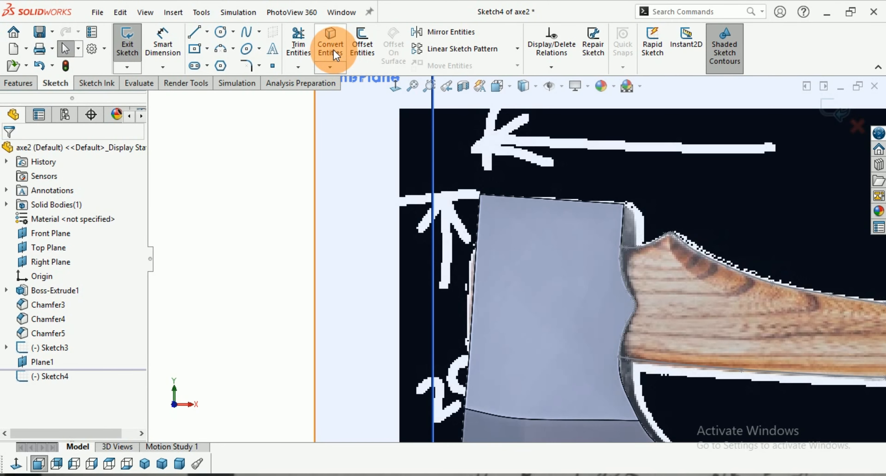
click(632, 242)
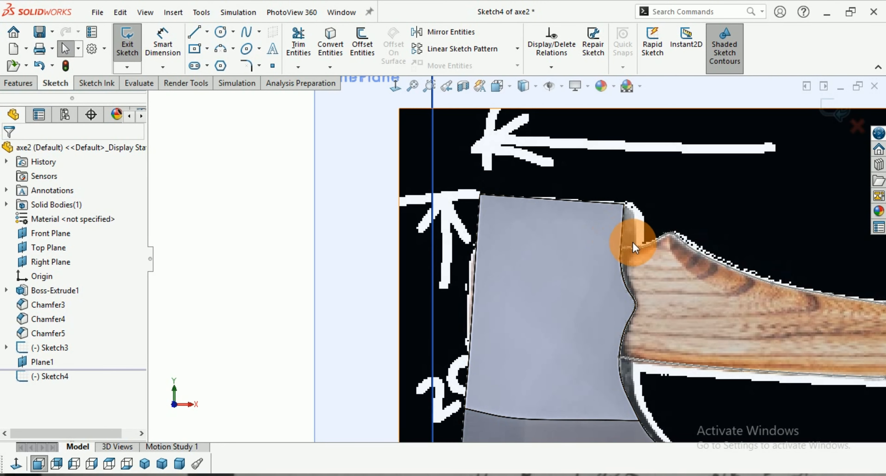
click(694, 252)
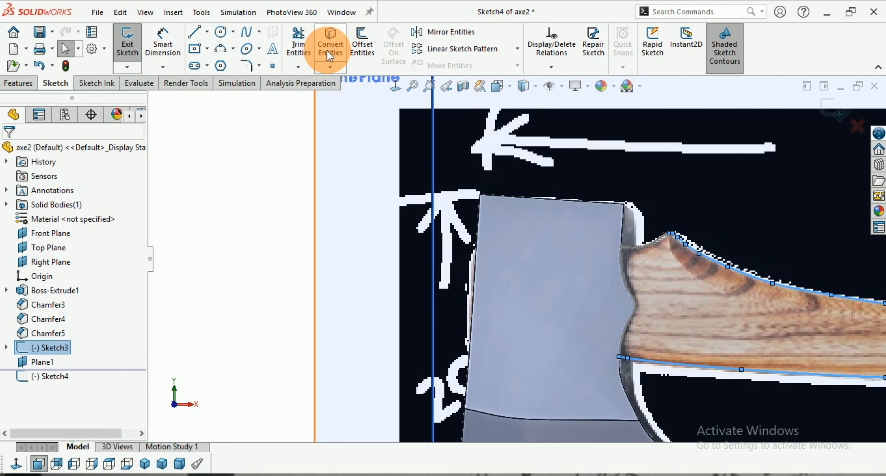
click(337, 51)
click(343, 207)
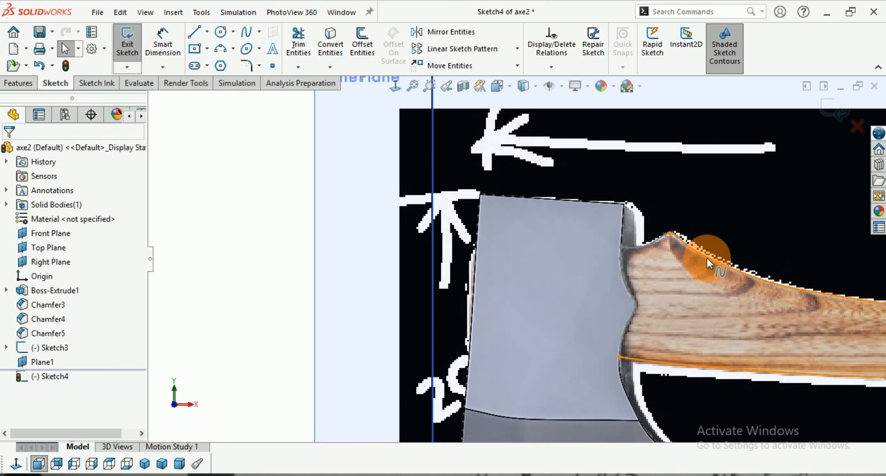
- Convert the short spline between the head and the handle's upper peak, plus a point on the upper outline, into the sketch
scroll(504, 293, up, 5)
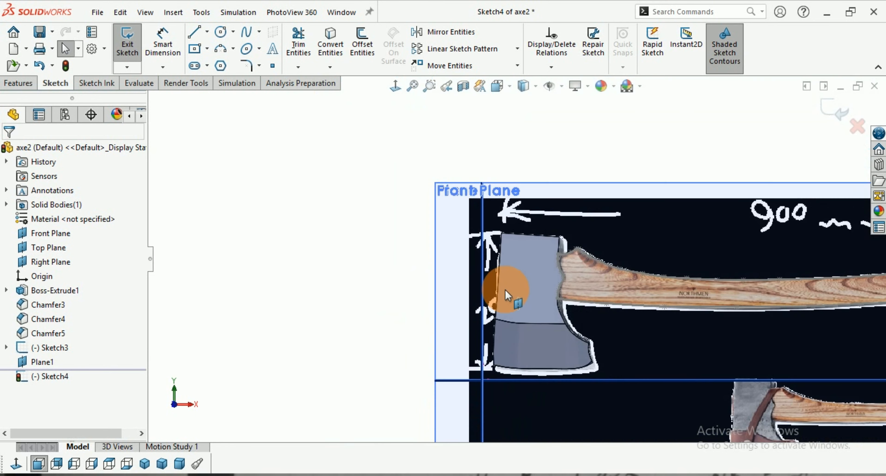
scroll(706, 278, down, 3)
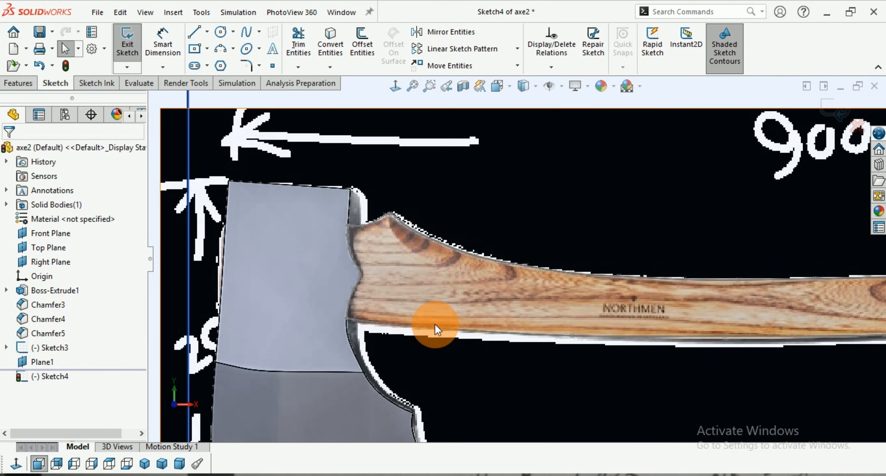
scroll(435, 326, down, 2)
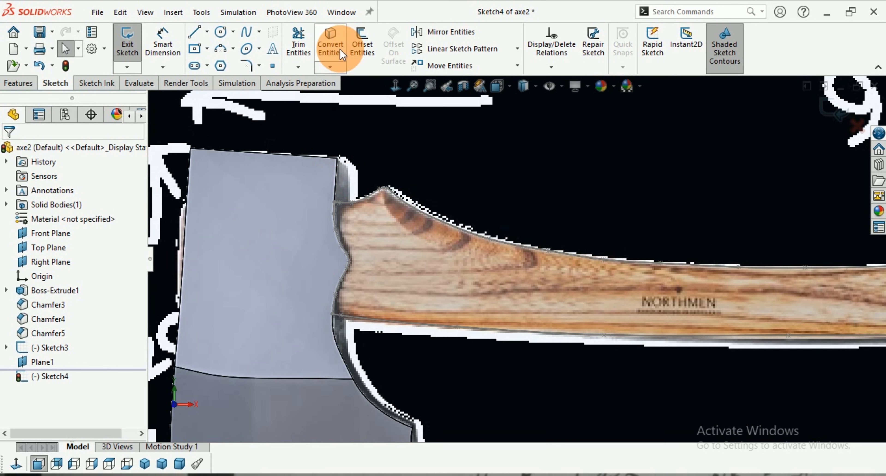
click(337, 40)
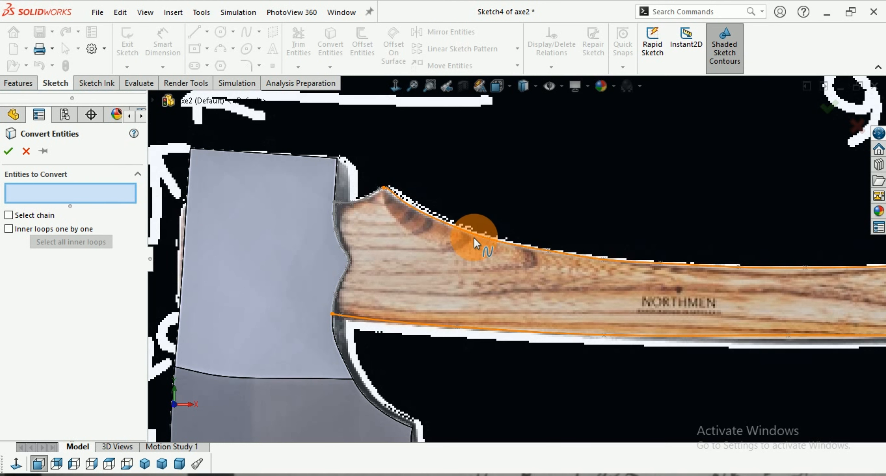
click(361, 203)
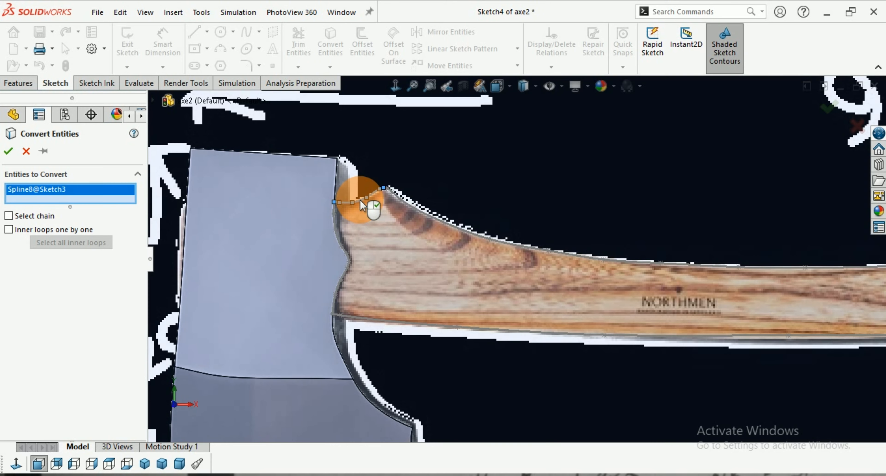
click(411, 205)
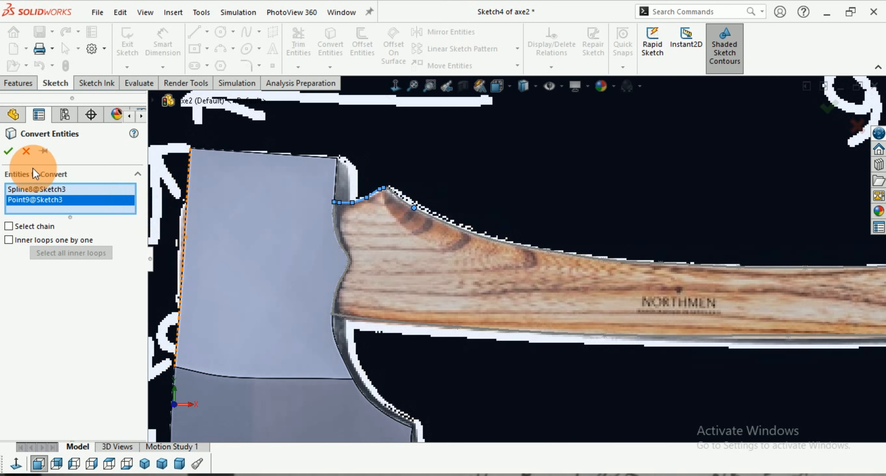
click(9, 152)
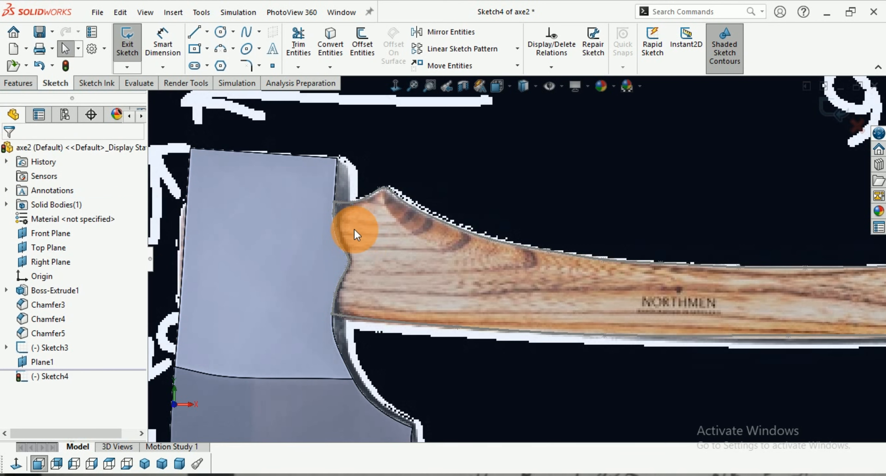
- Sketch a horizontal line about 78 mm long from the short upper spline's end across the head to just beyond its far edge
click(205, 37)
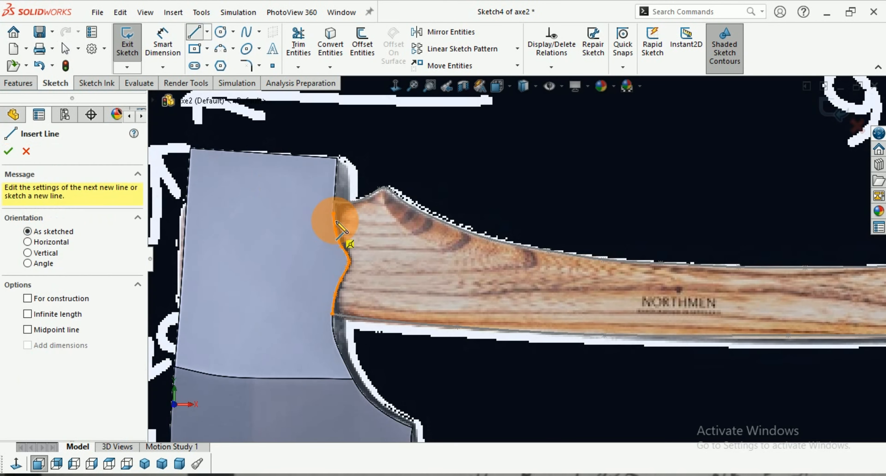
click(335, 203)
scroll(182, 203, down, 5)
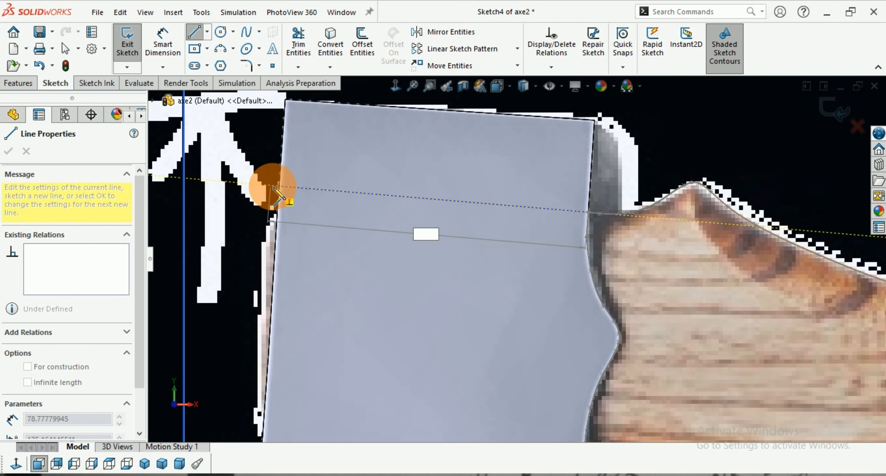
scroll(268, 190, down, 1)
scroll(267, 192, up, 3)
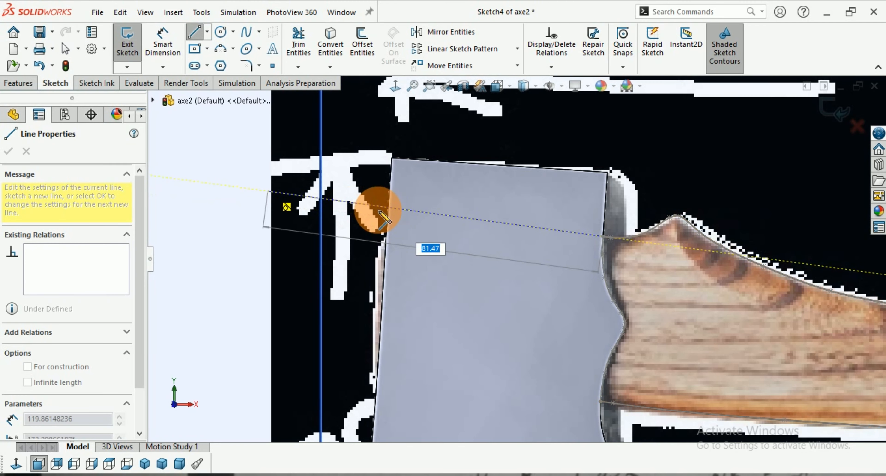
scroll(396, 223, down, 2)
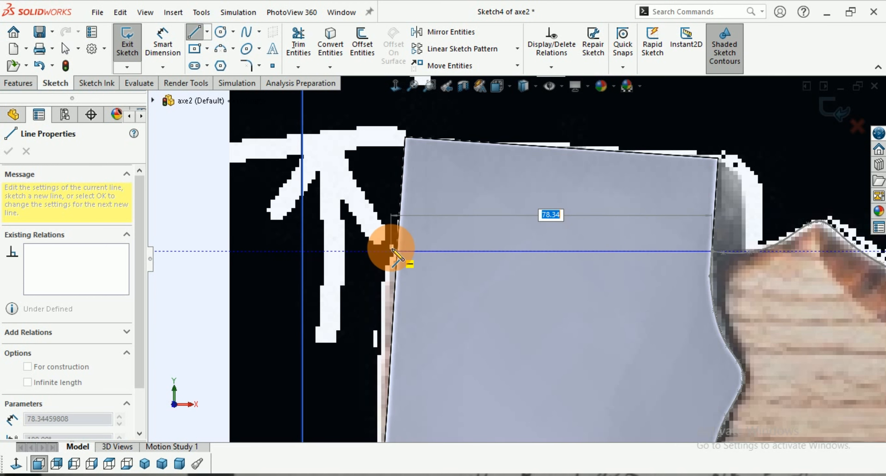
click(392, 251)
scroll(356, 241, up, 6)
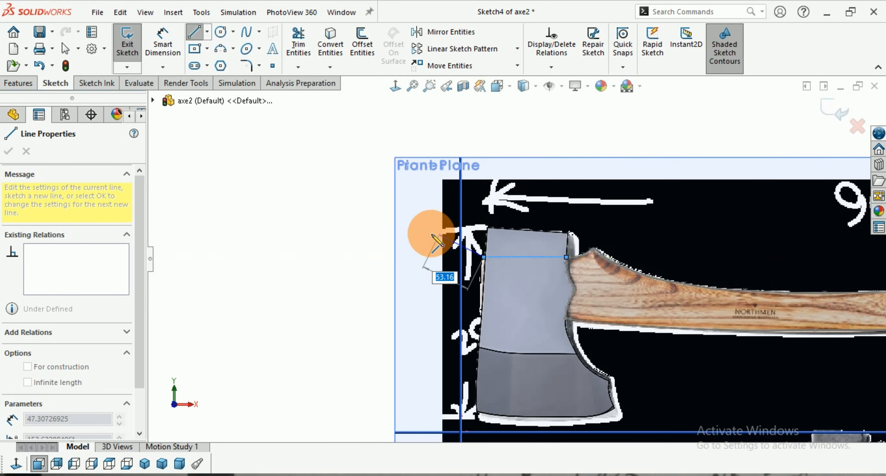
right_click(423, 232)
click(431, 238)
click(528, 291)
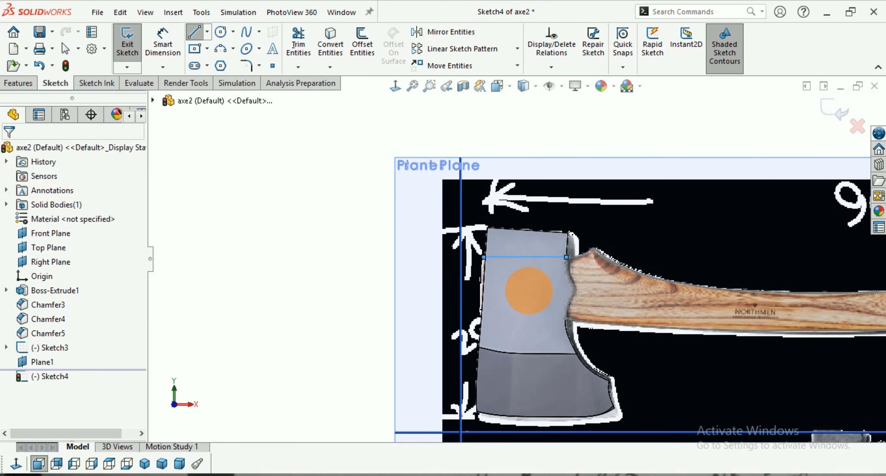
- Sketch a slightly sloped line about 81 mm long from the handle's lower outline endpoint across the head to just beyond its far edge
scroll(566, 317, down, 5)
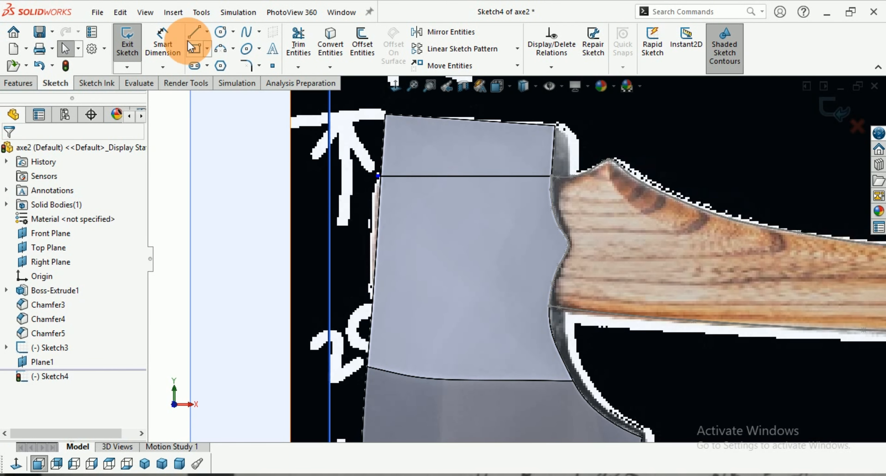
click(194, 33)
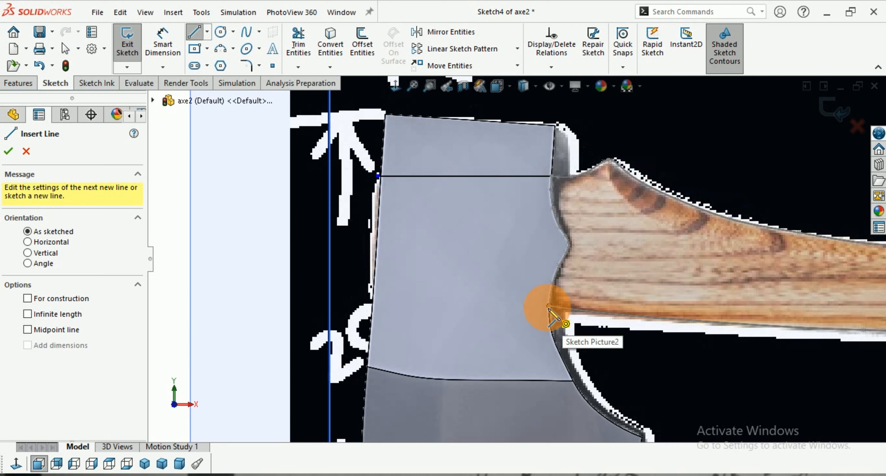
drag(549, 307, 370, 298)
scroll(334, 305, down, 3)
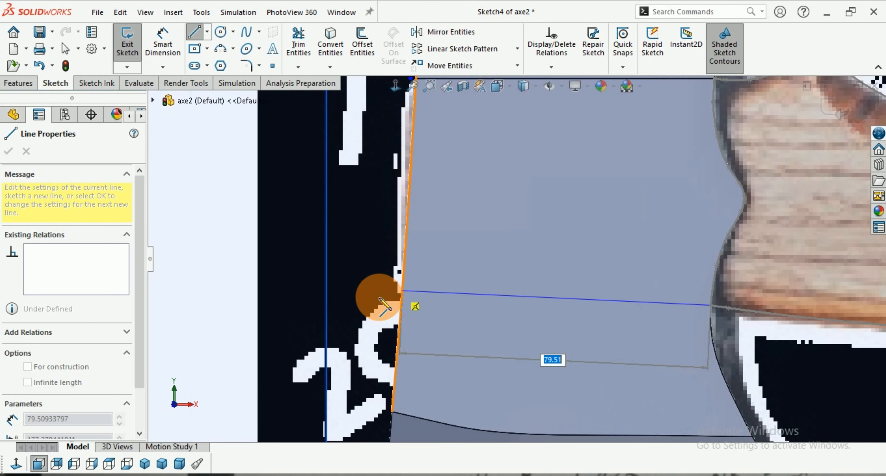
click(398, 297)
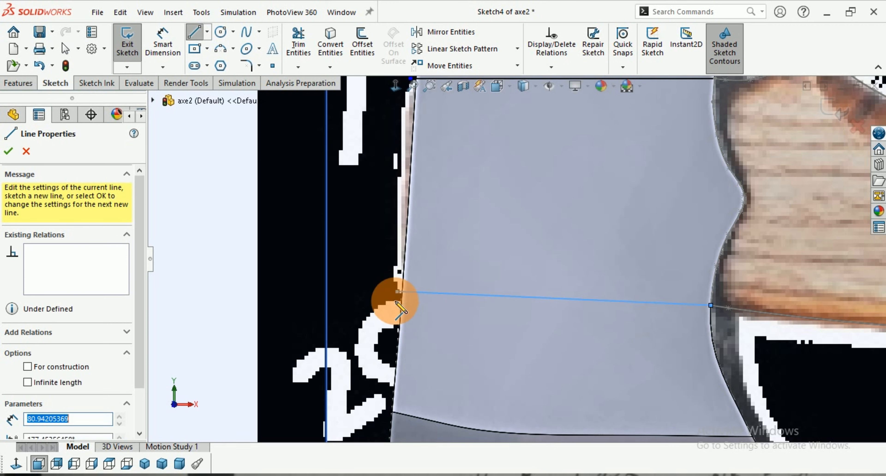
right_click(370, 301)
click(384, 312)
scroll(480, 301, up, 3)
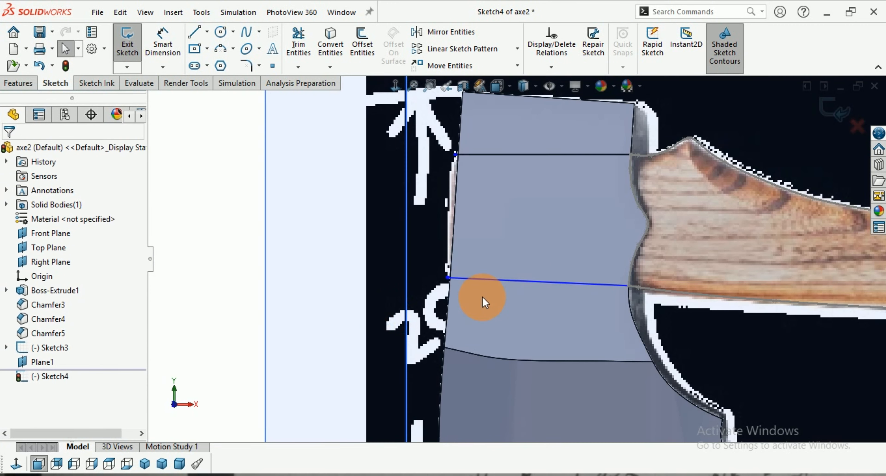
- Join the outer ends of both lines with a four-point spline bulging slightly beyond the head's far edge, closing the handle profile
click(252, 33)
scroll(533, 214, down, 6)
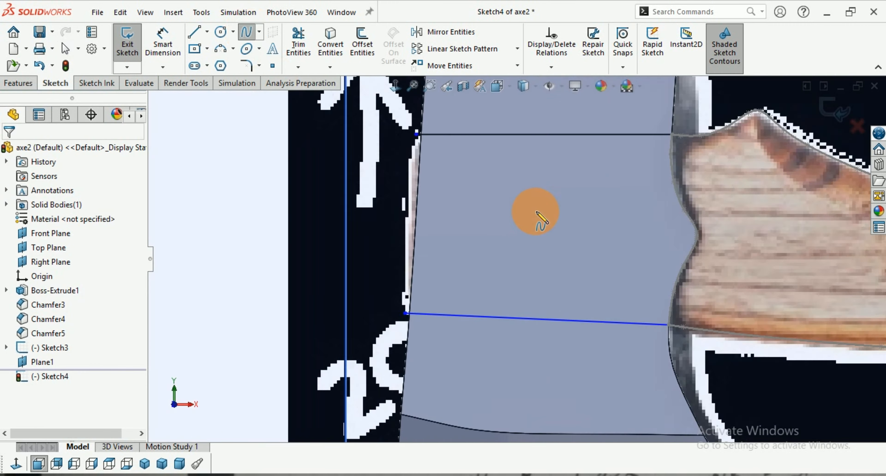
click(360, 104)
click(344, 195)
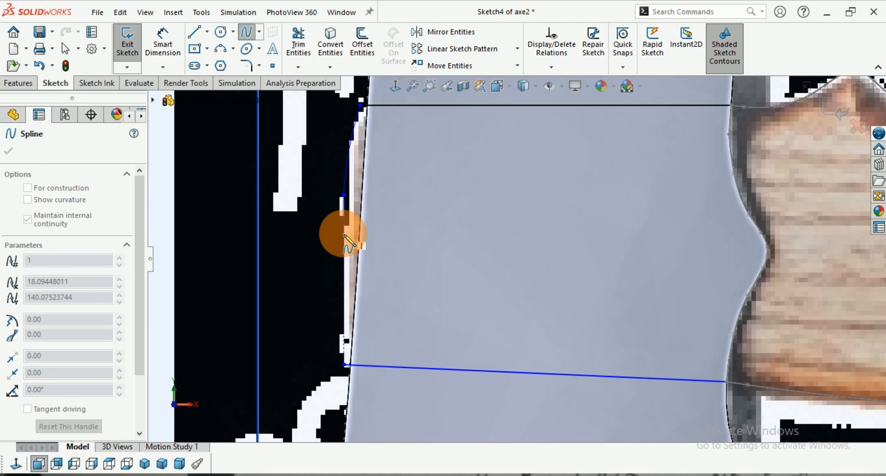
click(344, 252)
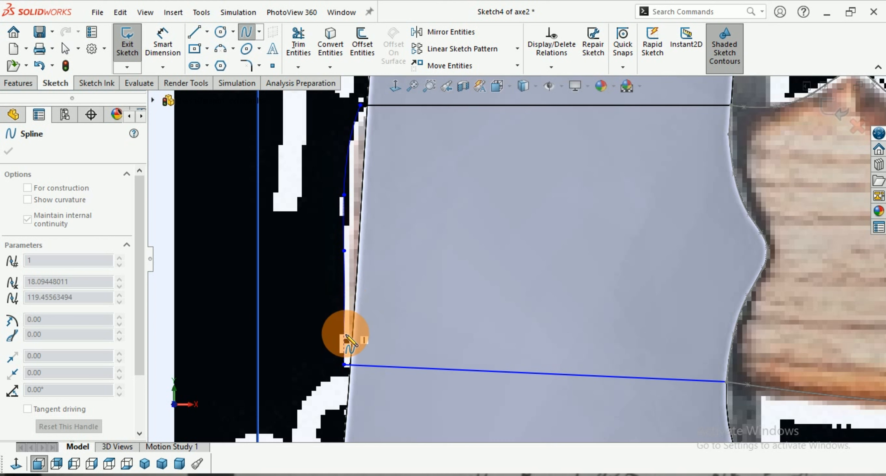
click(345, 364)
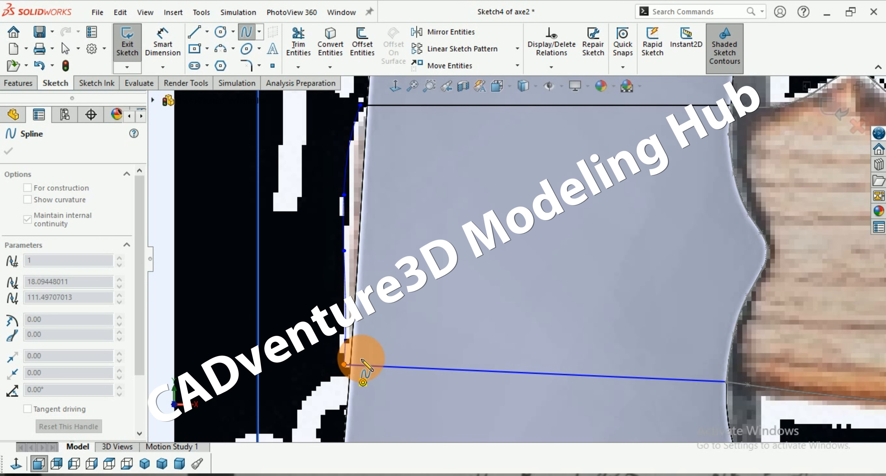
right_click(413, 299)
click(431, 308)
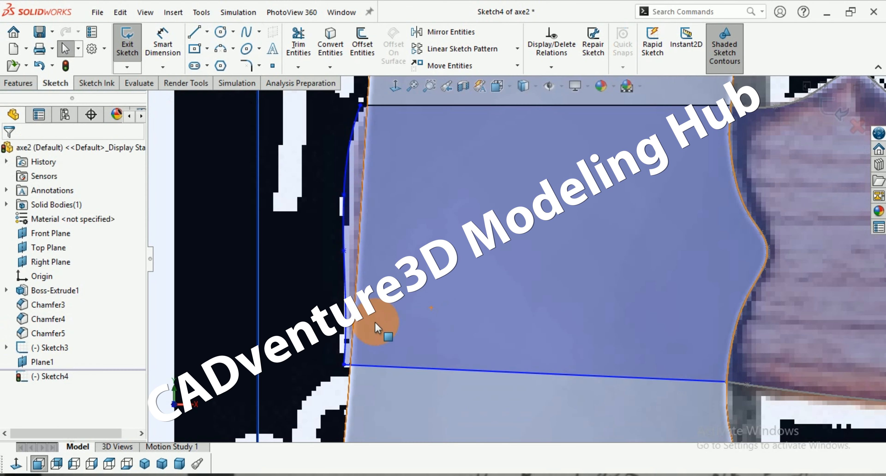
- Extrude the closed handle profile as a boss with a mid-plane depth of 40 mm
scroll(269, 309, up, 3)
scroll(268, 310, up, 6)
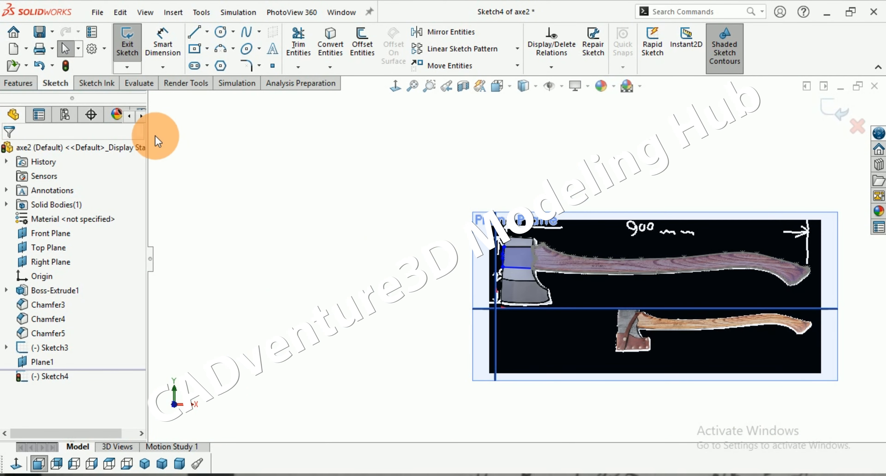
click(19, 83)
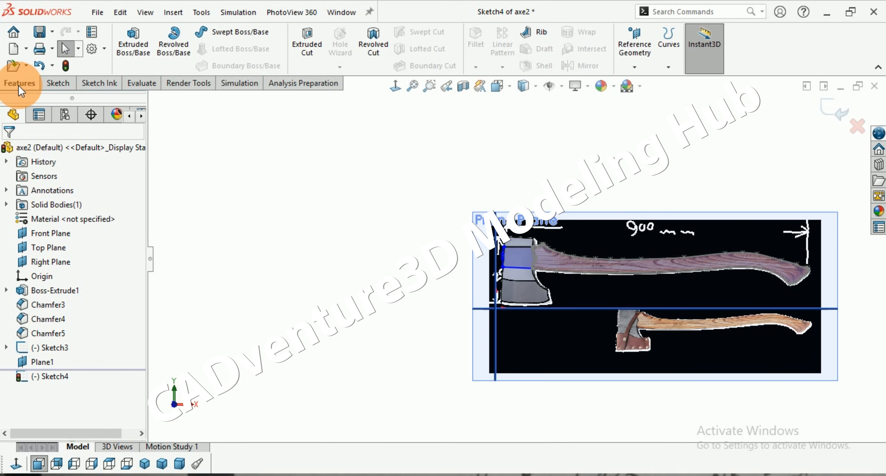
mouse_move(634, 210)
middle_down()
mouse_move(702, 174)
mouse_move(669, 235)
mouse_move(679, 269)
mouse_move(553, 242)
mouse_move(515, 247)
mouse_move(511, 204)
mouse_move(495, 258)
mouse_move(362, 232)
mouse_move(287, 185)
middle_up()
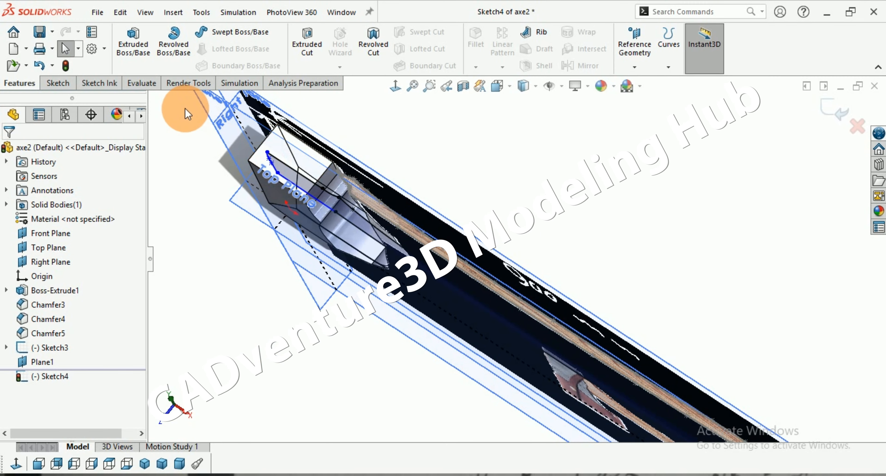
click(131, 55)
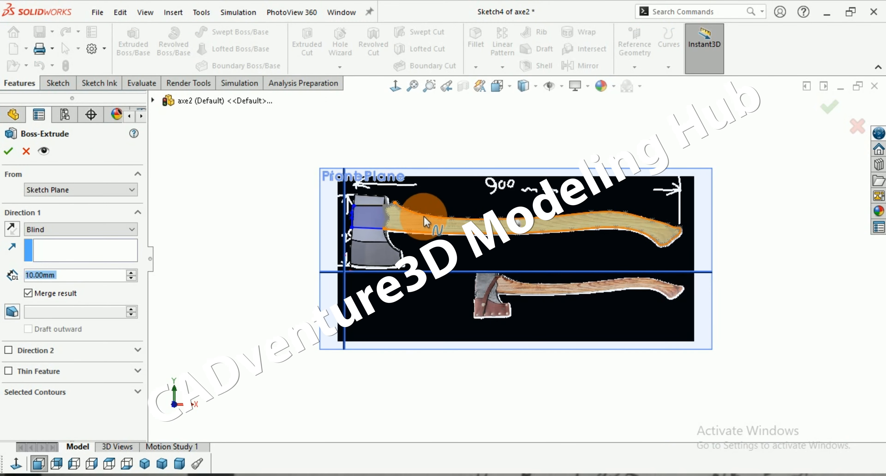
scroll(421, 222, down, 4)
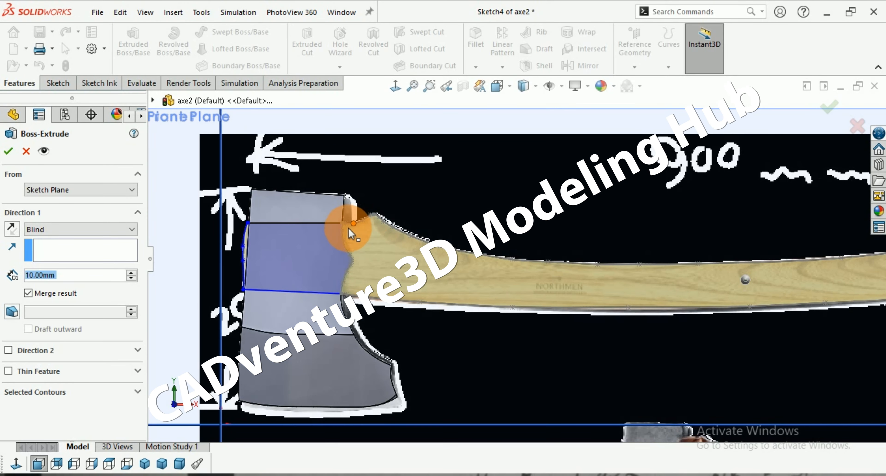
scroll(354, 241, down, 3)
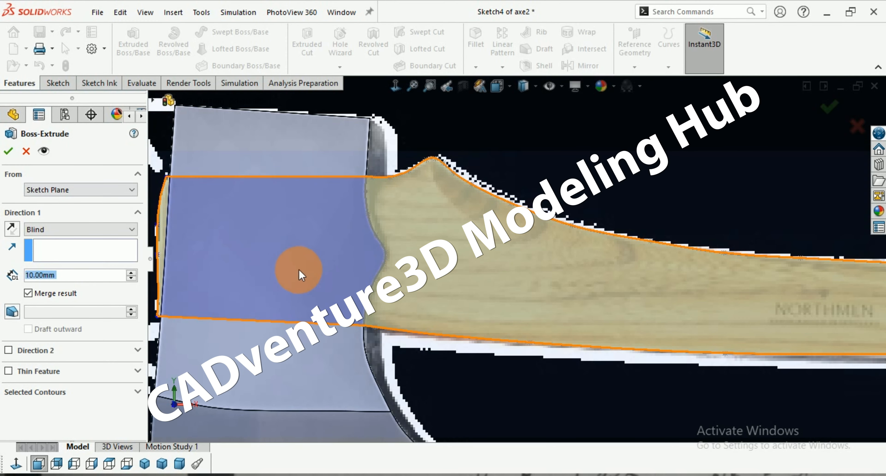
scroll(298, 269, up, 5)
scroll(299, 270, up, 2)
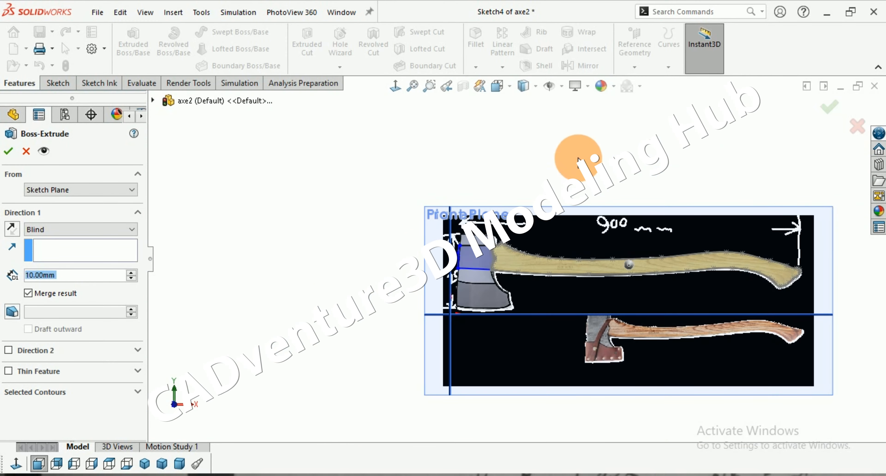
mouse_move(573, 158)
middle_down()
mouse_move(541, 190)
mouse_move(518, 263)
mouse_move(672, 218)
mouse_move(665, 222)
middle_up()
click(74, 230)
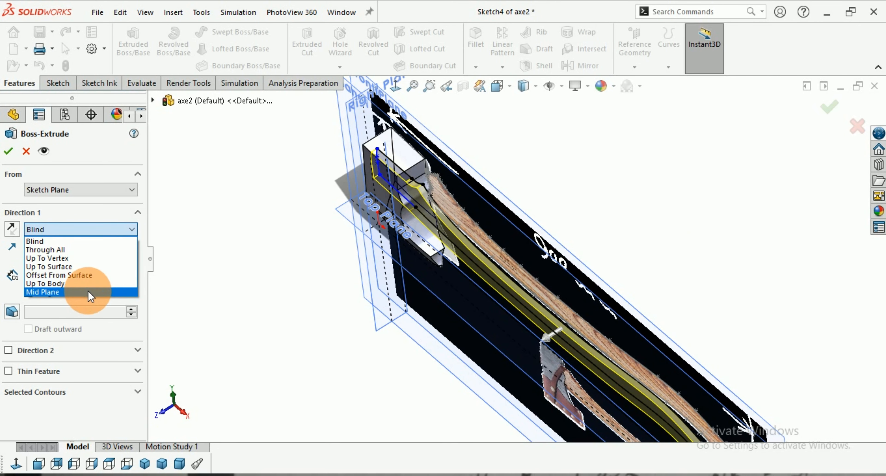
click(88, 293)
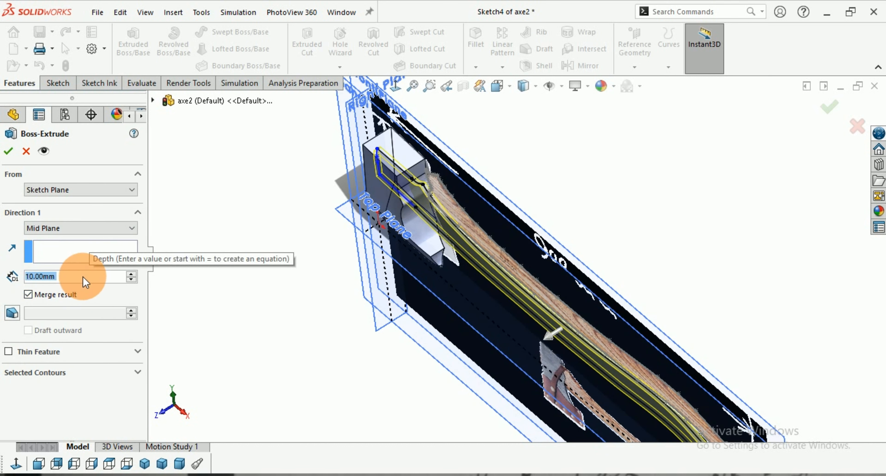
text(4)
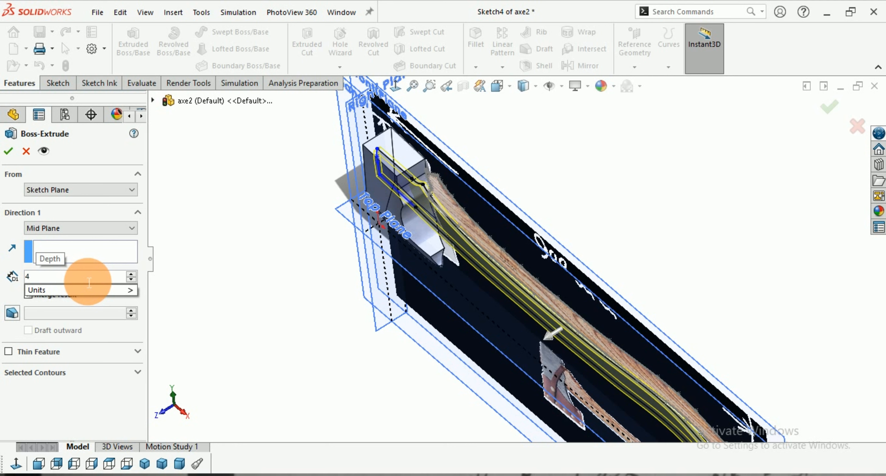
text(0)
key(Return)
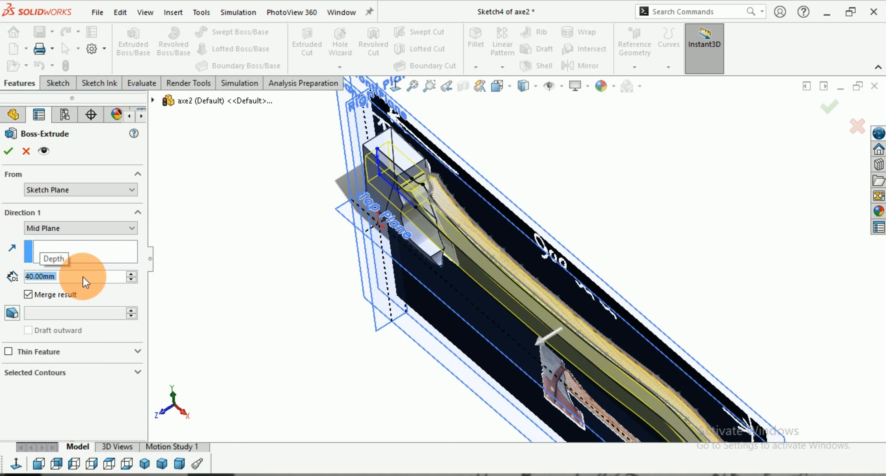
scroll(510, 254, down, 3)
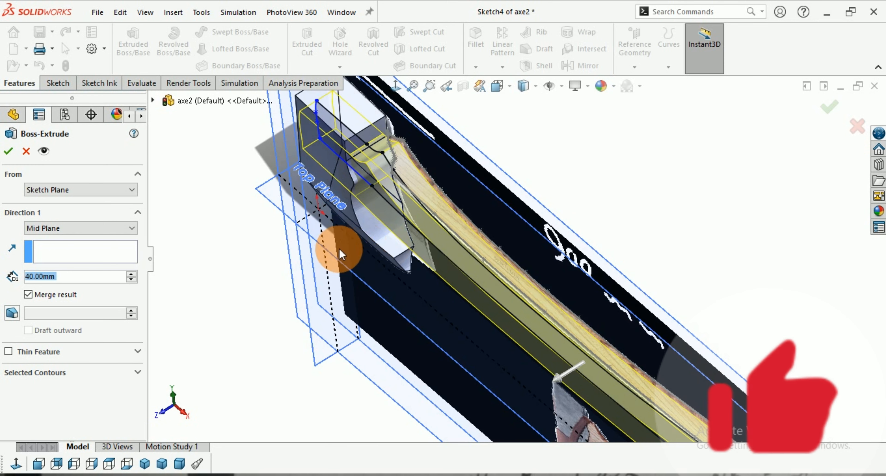
click(9, 150)
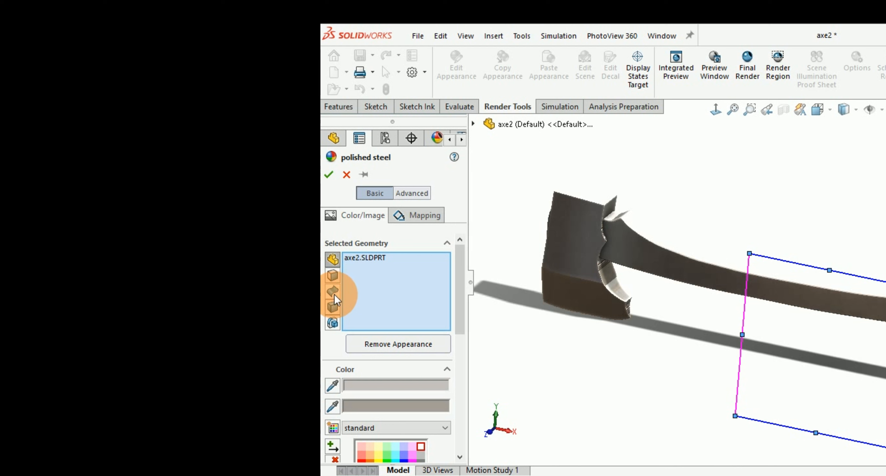
- Limit the polished steel appearance's selection to faces and pick the axe head's side, bevel and back faces
click(330, 275)
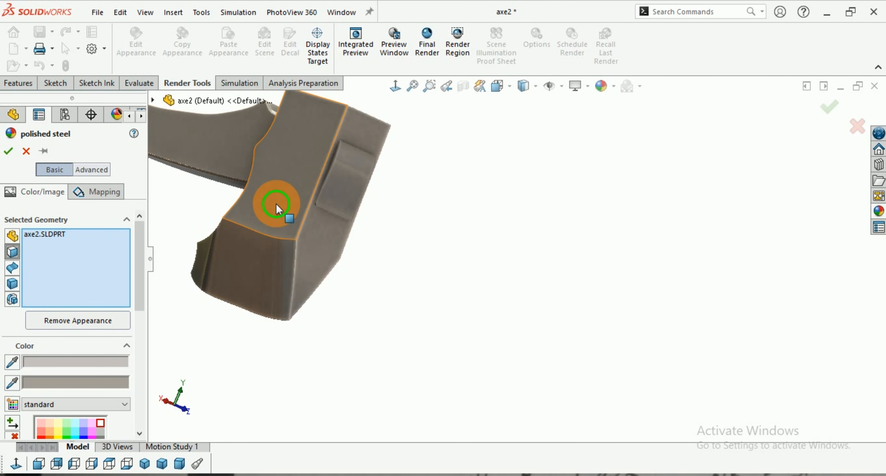
click(277, 205)
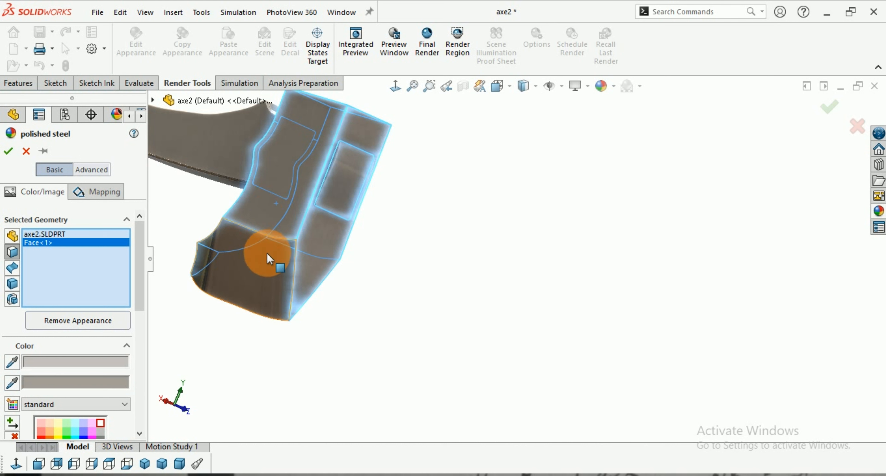
click(266, 266)
click(310, 275)
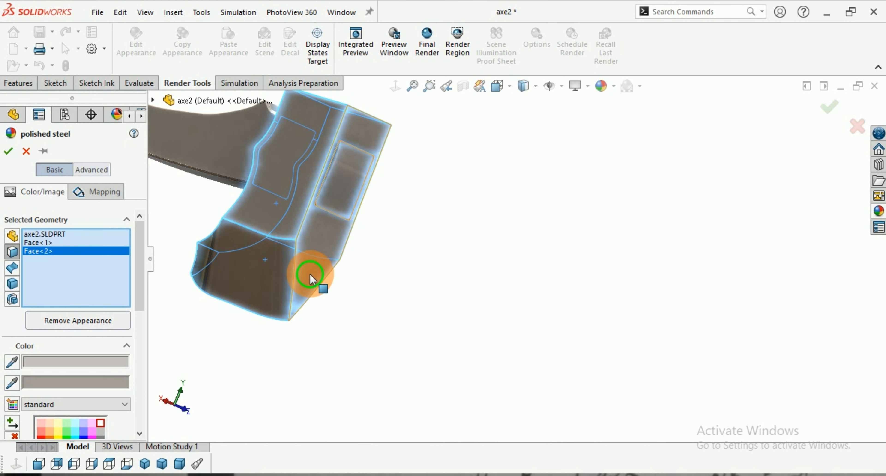
middle_drag(376, 289, 278, 272)
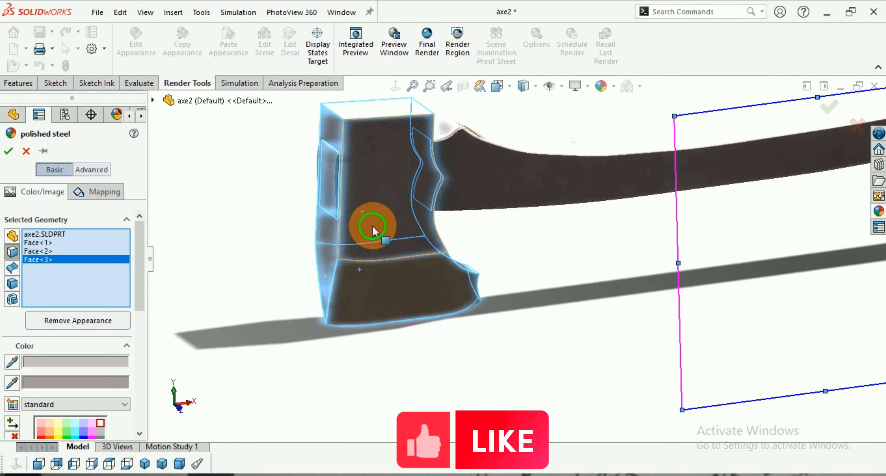
click(369, 236)
middle_drag(406, 278, 442, 261)
- Add the axe head's remaining faces, including its top and handle-side faces, to the polished steel appearance and apply it
click(484, 286)
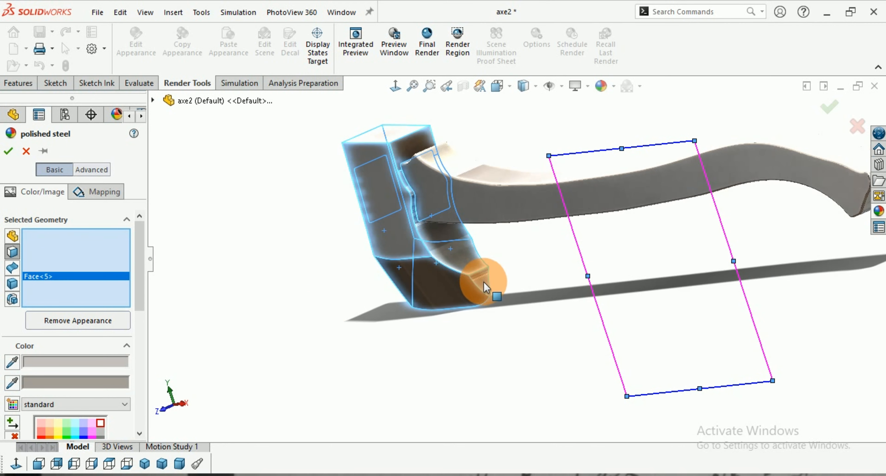
click(434, 275)
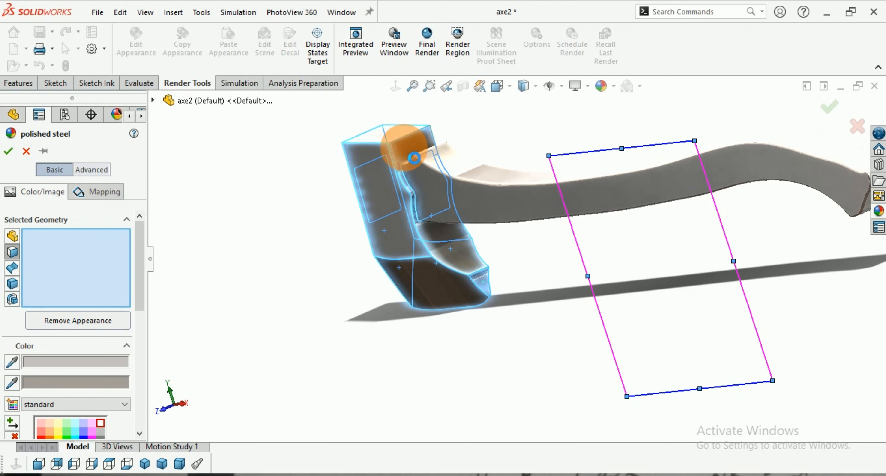
click(398, 148)
middle_drag(377, 151, 423, 194)
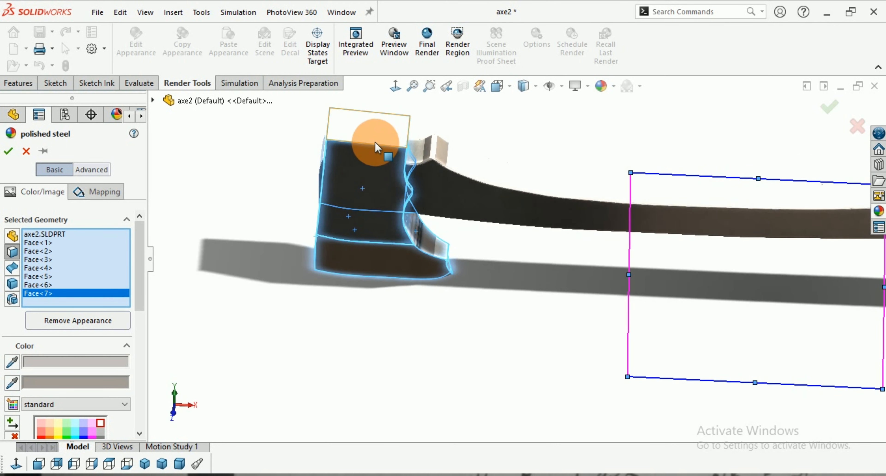
click(375, 134)
middle_drag(375, 135, 417, 137)
scroll(356, 277, down, 4)
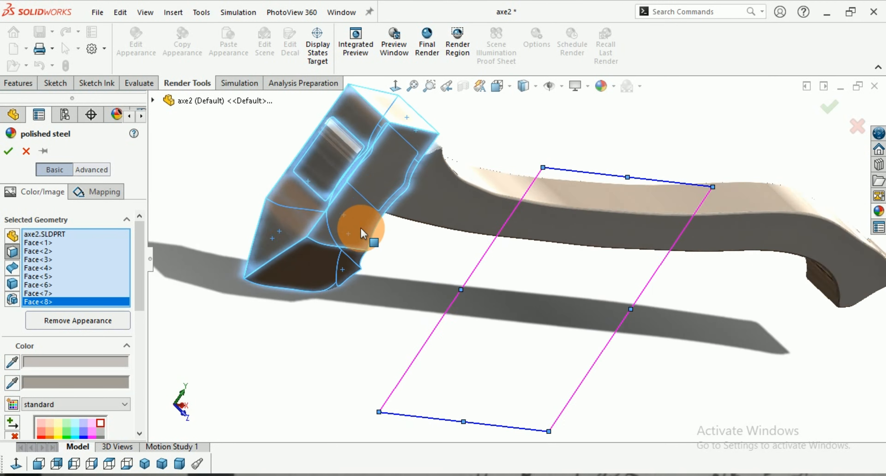
middle_drag(411, 285, 385, 275)
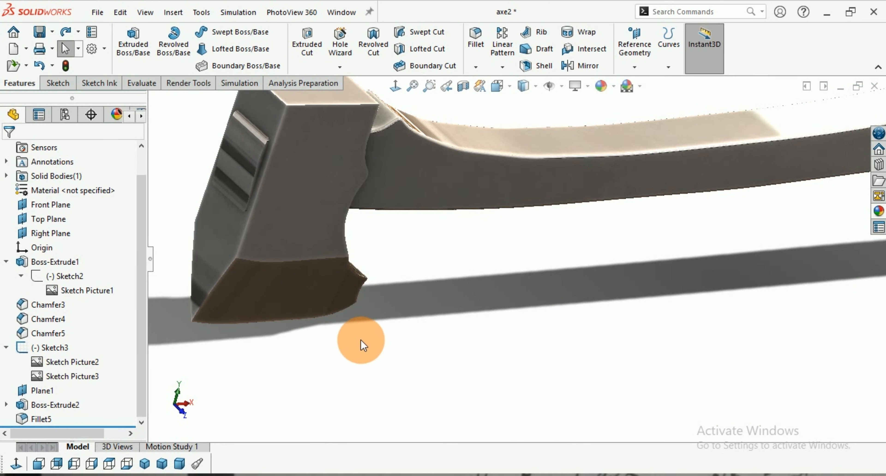
- Start editing the handle's appearance and list the Rosewood finishes among the organic wood appearances
middle_drag(339, 332, 282, 332)
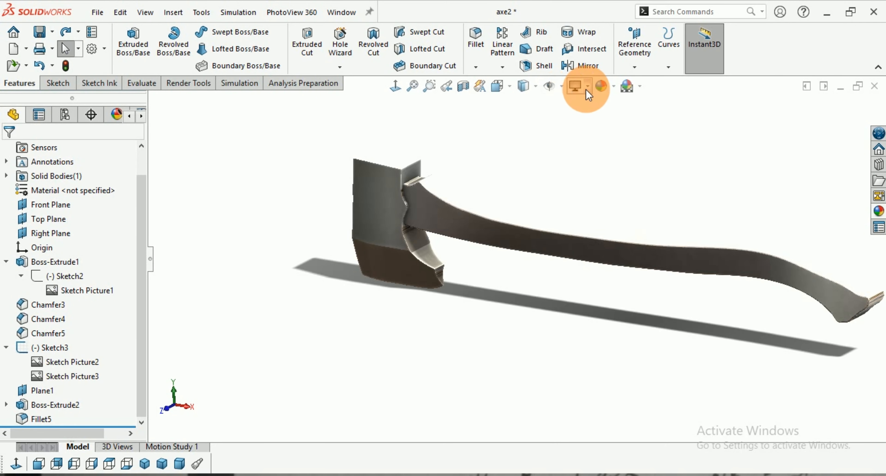
click(597, 90)
click(608, 105)
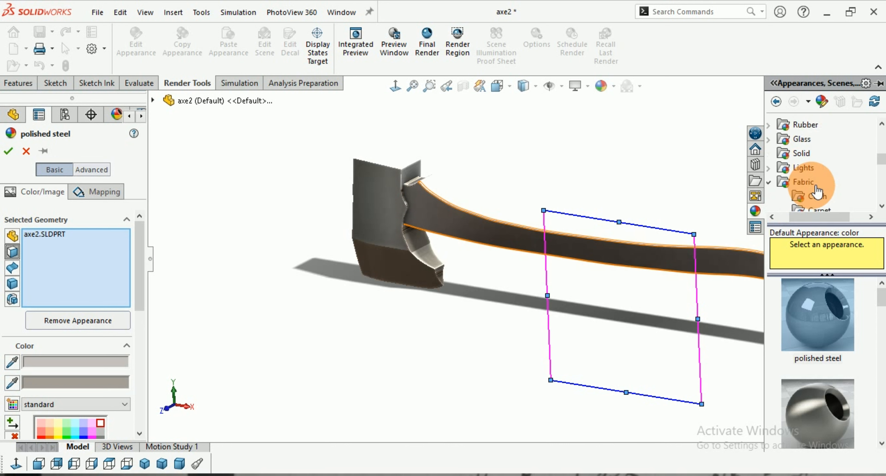
scroll(829, 179, down, 1)
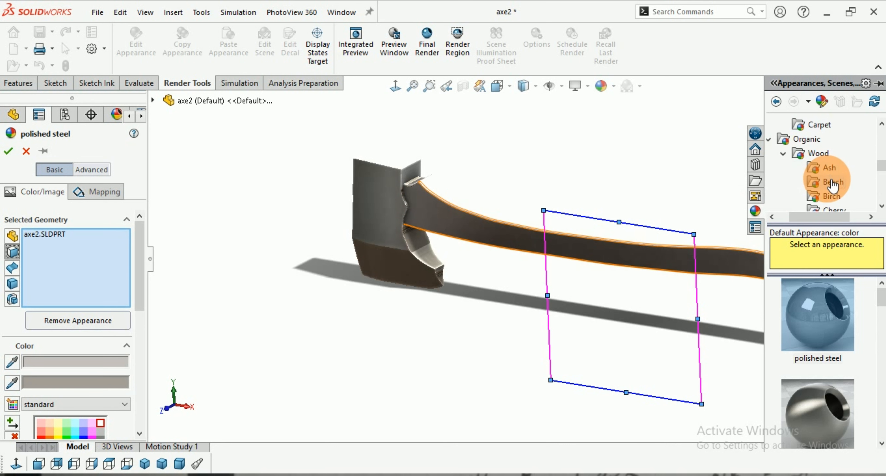
click(817, 153)
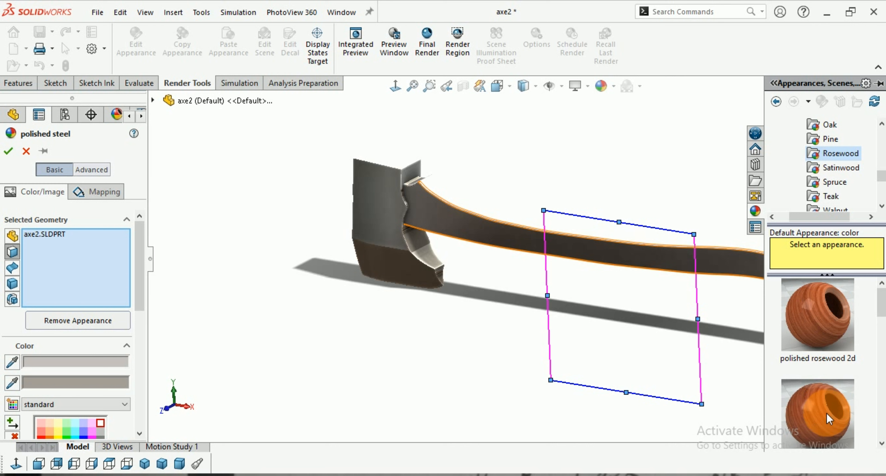
- Apply the unfinished rosewood endgrain appearance to the handle
mouse_move(829, 419)
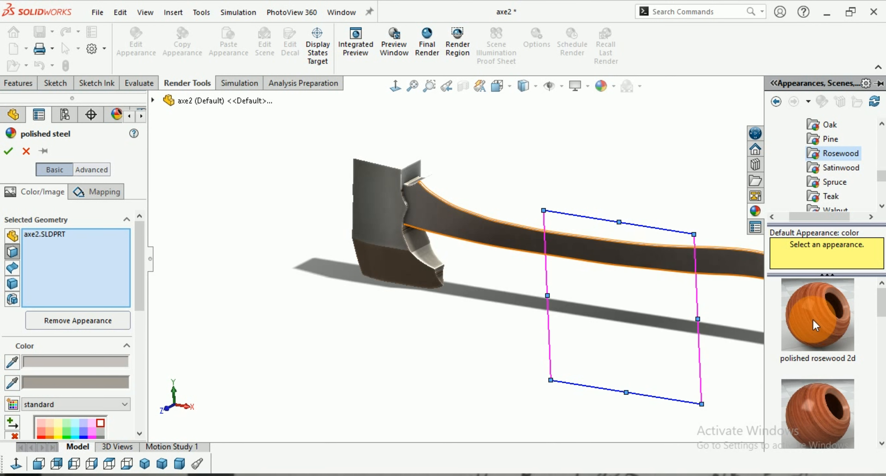
mouse_move(820, 358)
scroll(821, 358, down, 3)
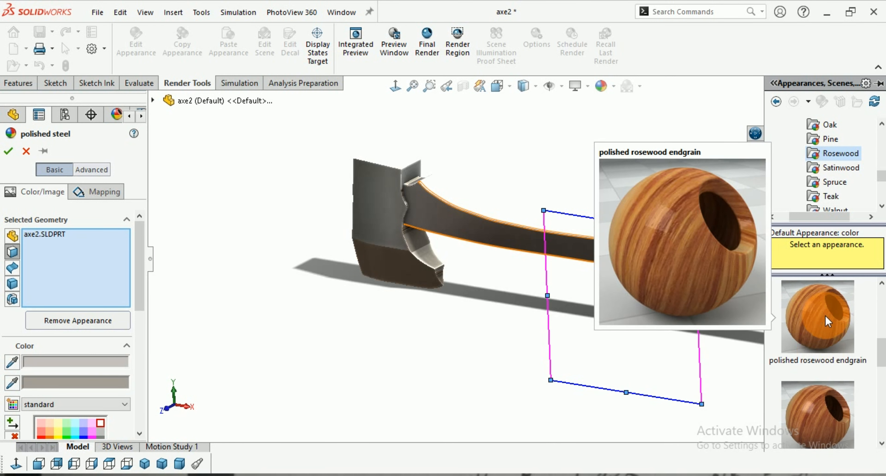
scroll(825, 361, down, 3)
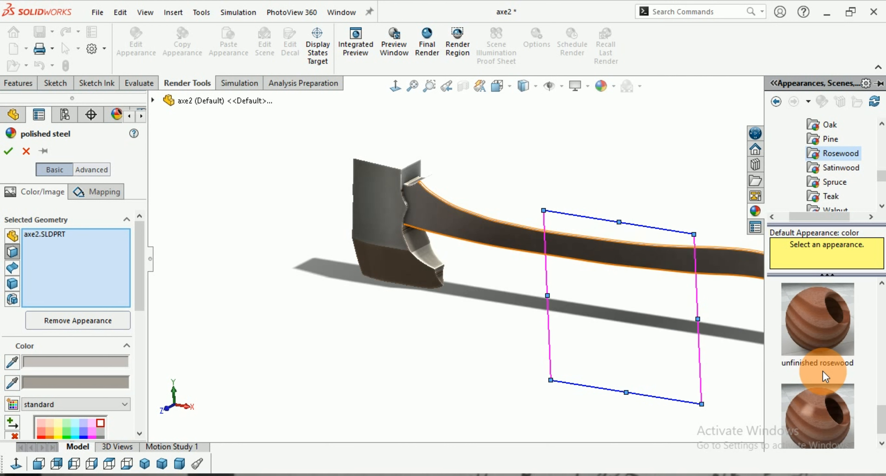
scroll(825, 360, up, 1)
scroll(825, 359, up, 1)
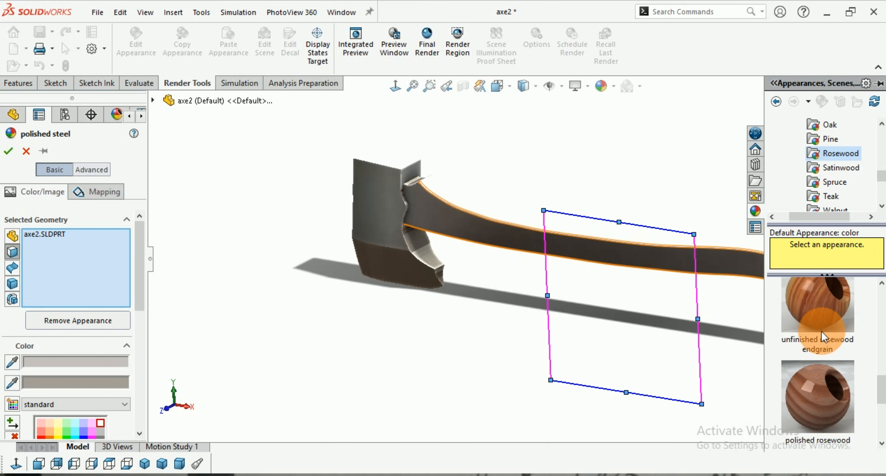
drag(821, 337, 817, 309)
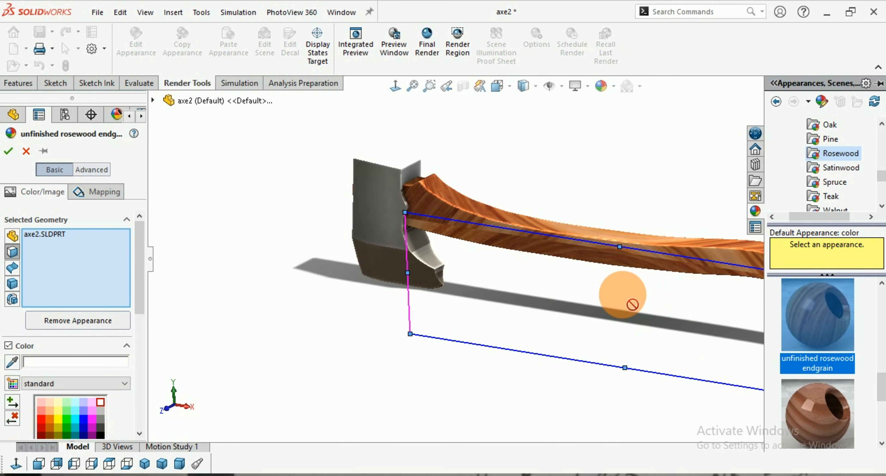
scroll(400, 342, up, 4)
scroll(678, 318, down, 3)
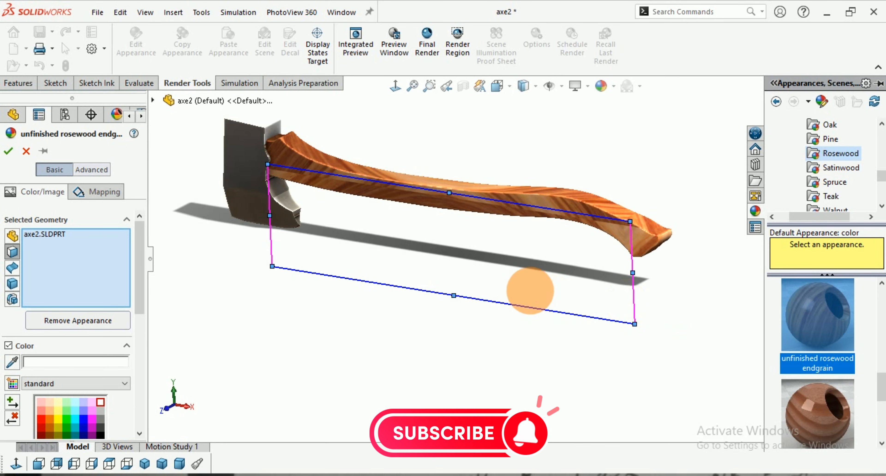
middle_drag(531, 327, 500, 336)
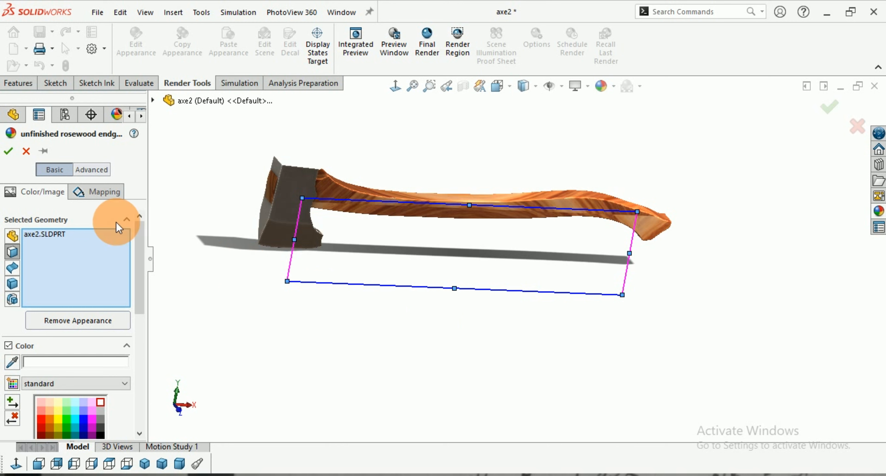
click(9, 151)
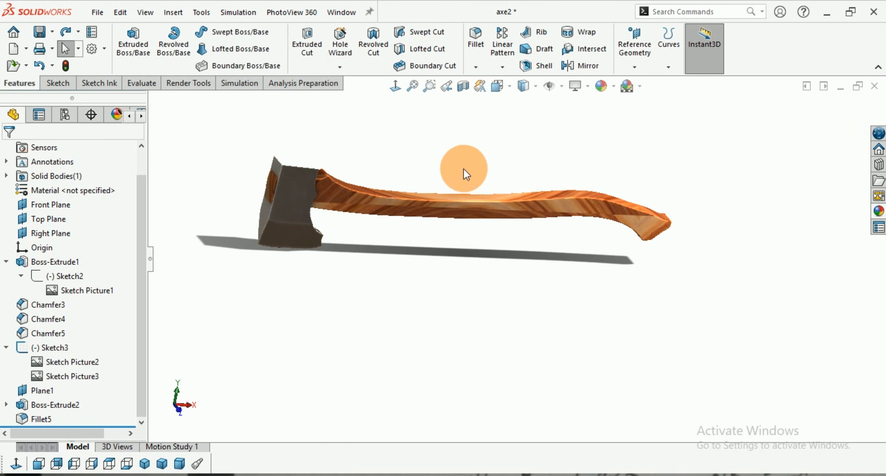
middle_drag(452, 217, 442, 233)
scroll(453, 257, up, 1)
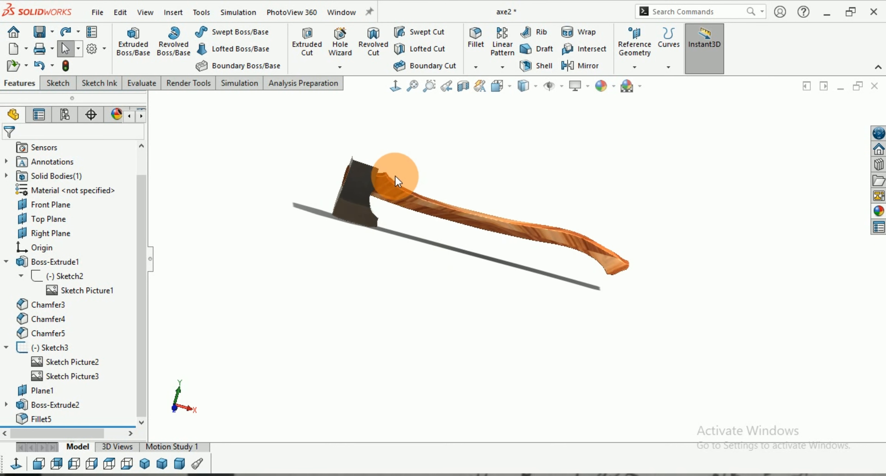
- Compare the axe's appearance with the first view display setting switched on and off, from different viewing angles
scroll(395, 177, down, 1)
click(564, 88)
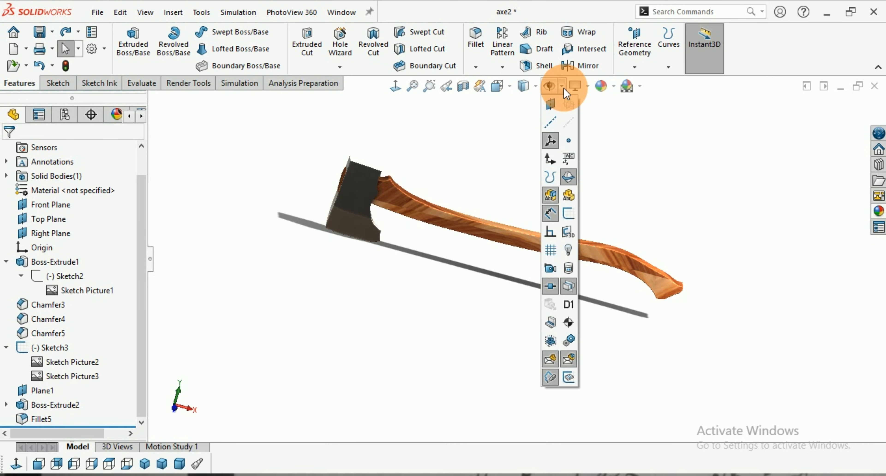
click(585, 88)
click(633, 130)
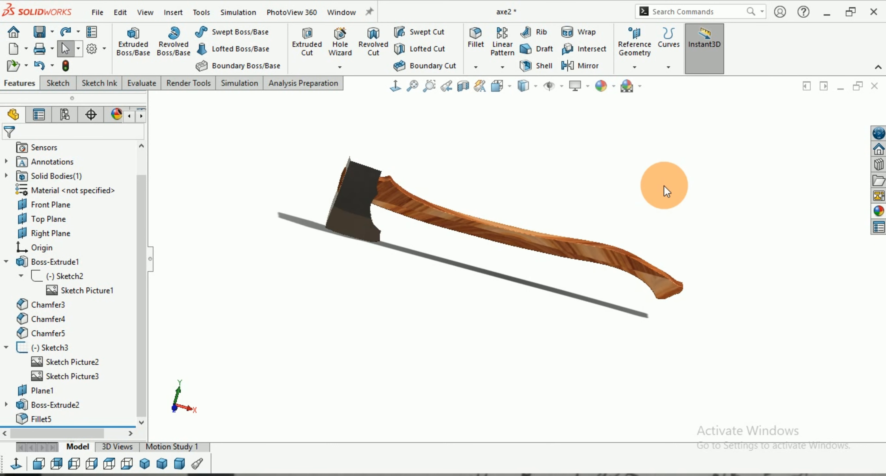
click(585, 87)
click(607, 107)
click(587, 89)
click(592, 105)
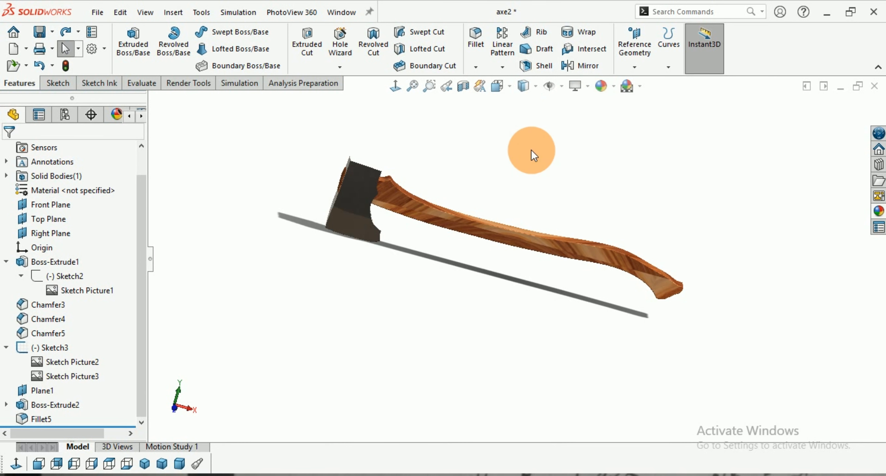
click(589, 89)
click(590, 105)
mouse_move(531, 161)
middle_down()
mouse_move(546, 216)
mouse_move(502, 159)
mouse_move(561, 163)
middle_up()
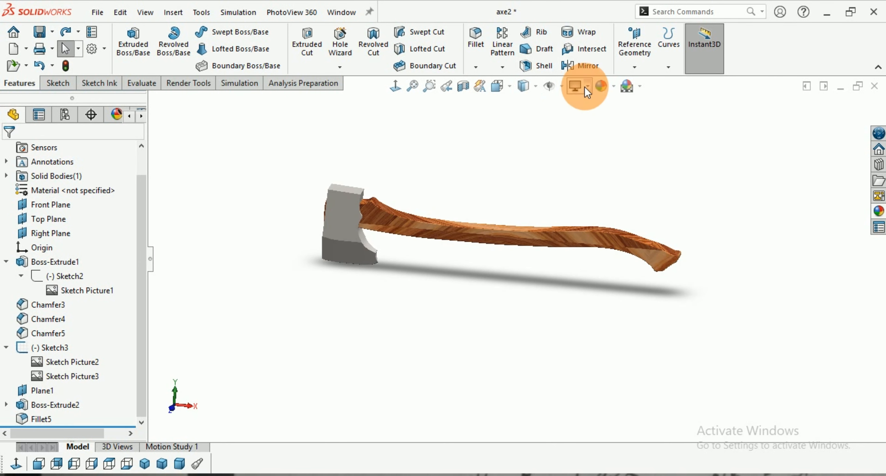
click(586, 87)
click(590, 103)
middle_drag(520, 244, 621, 178)
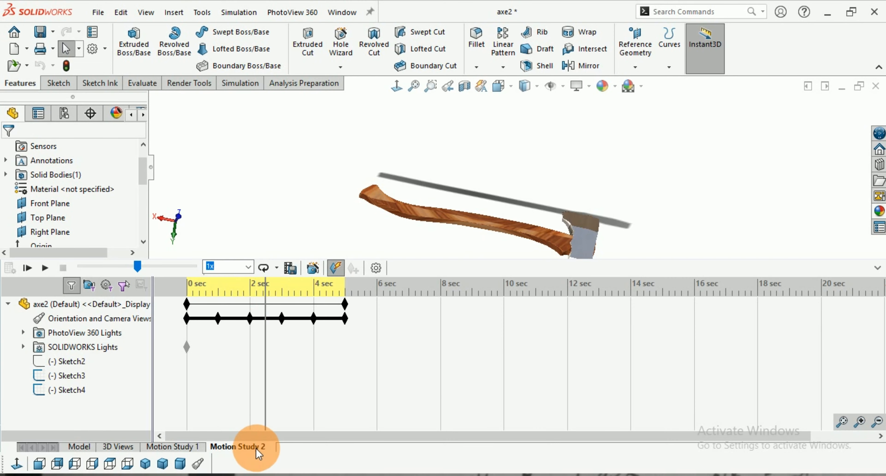
- Create a new motion study for the axe
right_click(257, 449)
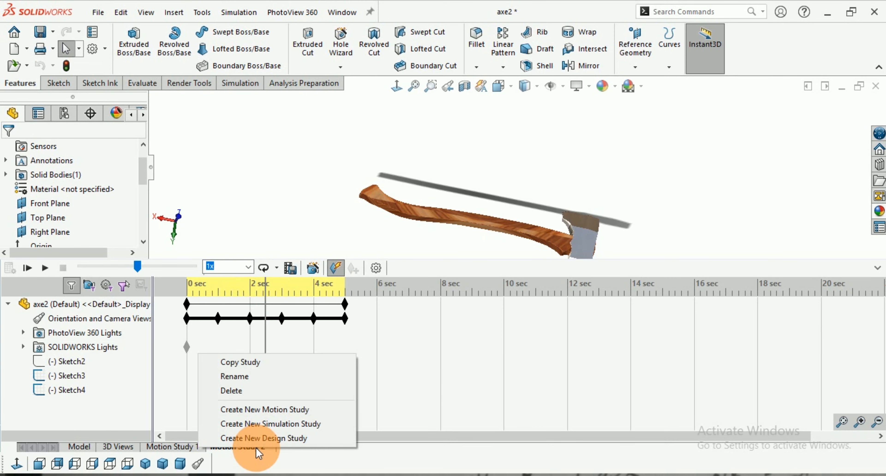
click(283, 410)
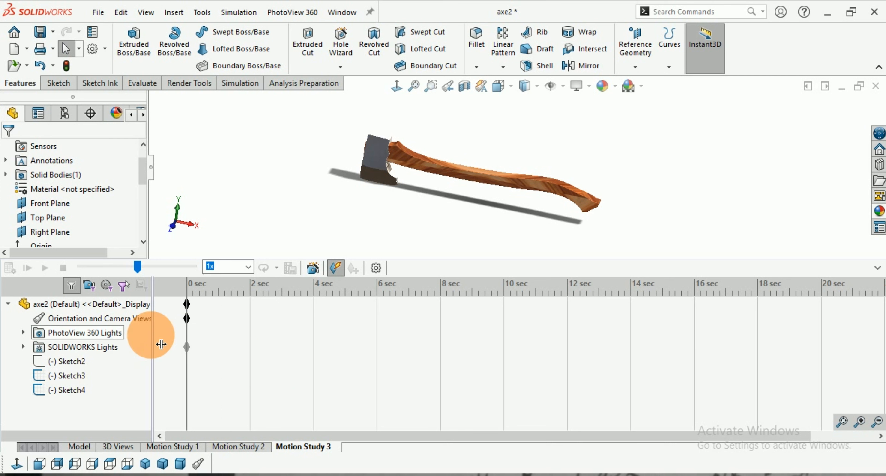
click(314, 268)
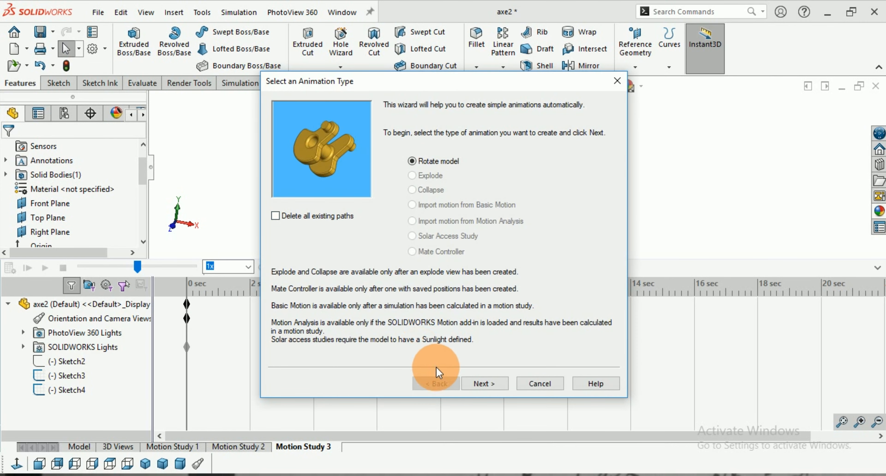
click(484, 383)
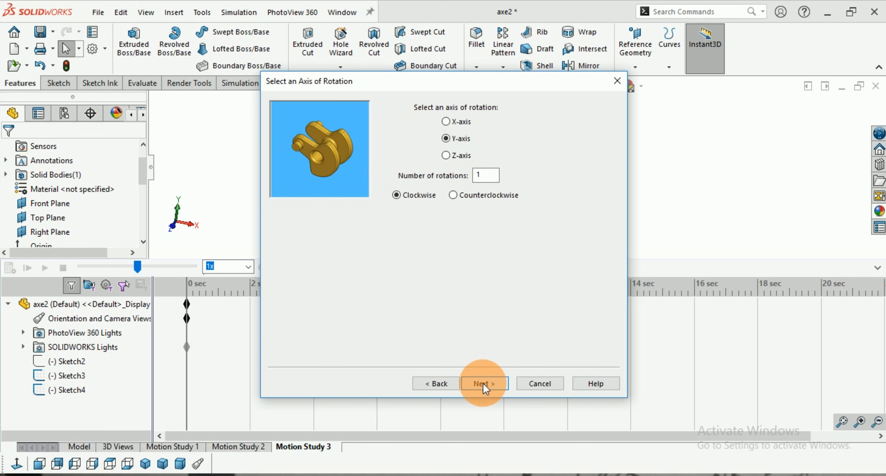
click(551, 382)
- Generate a rotate-model animation with the Animation Wizard: one clockwise rotation about the Y-axis, lasting 3 seconds
scroll(455, 229, up, 1)
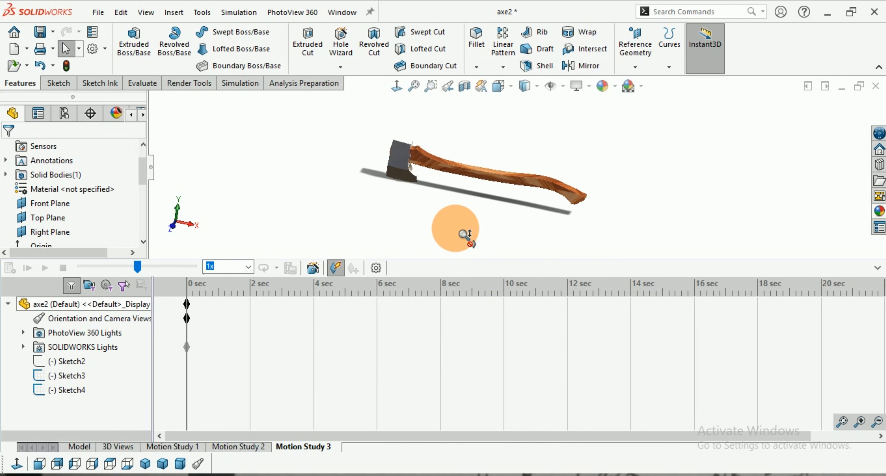
scroll(455, 228, up, 2)
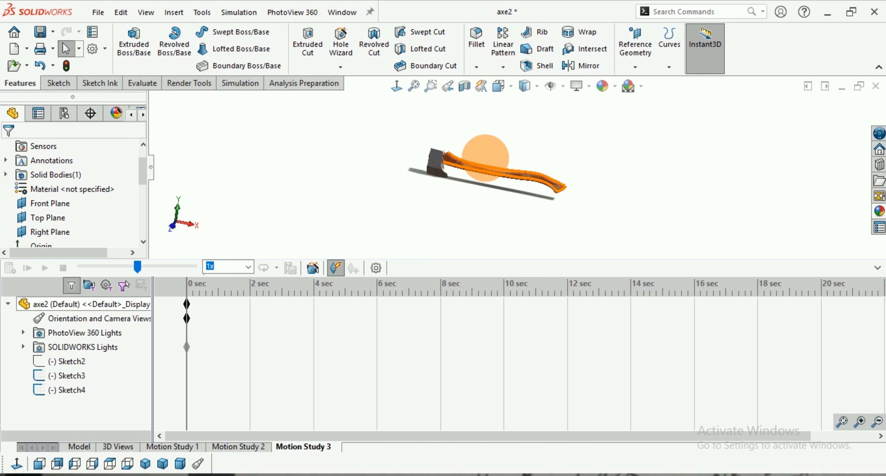
scroll(507, 129, down, 1)
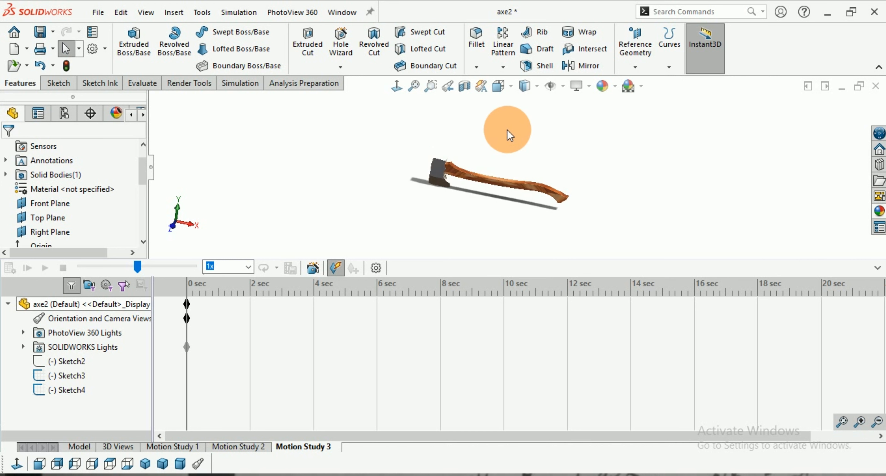
click(321, 271)
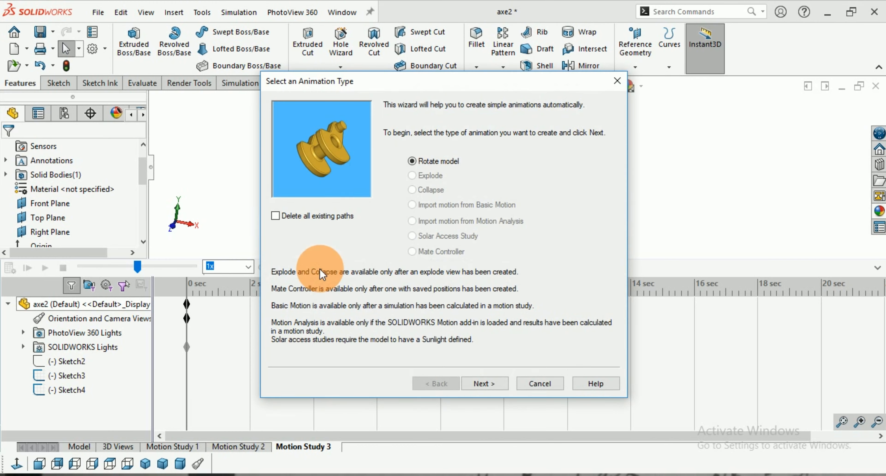
click(489, 386)
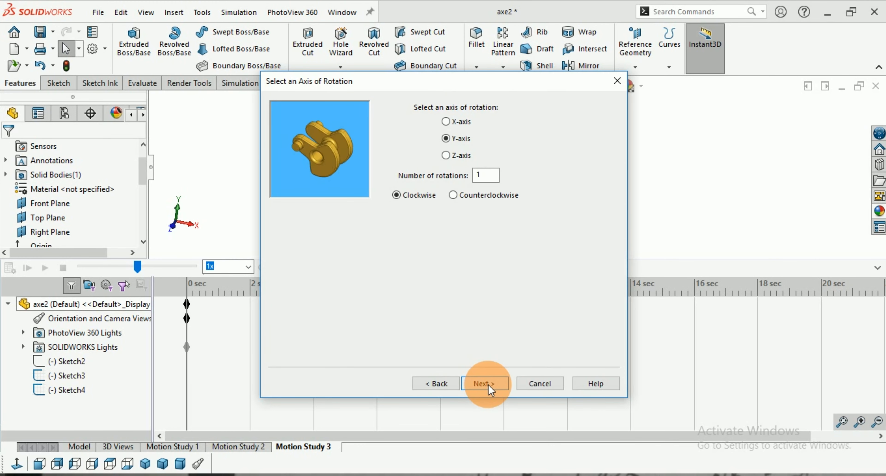
click(485, 384)
click(486, 384)
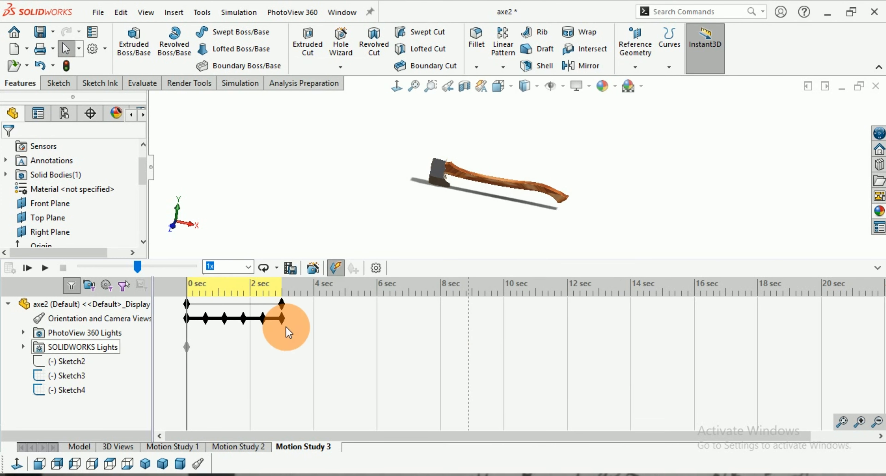
- Play the rotation animation from the start, watch it with the motion study timeline collapsed, and stop playback
click(181, 287)
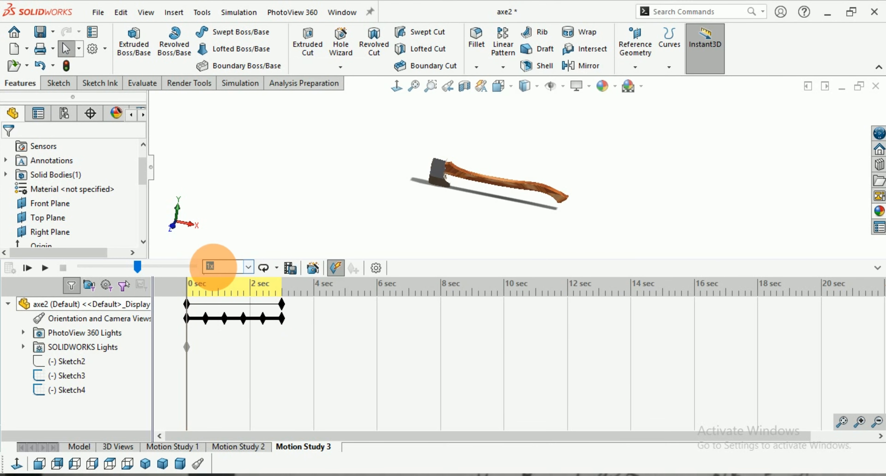
click(41, 270)
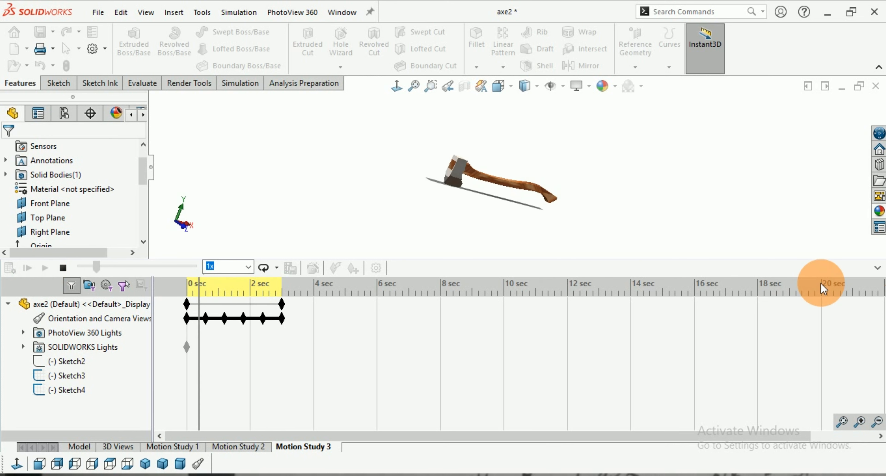
click(877, 270)
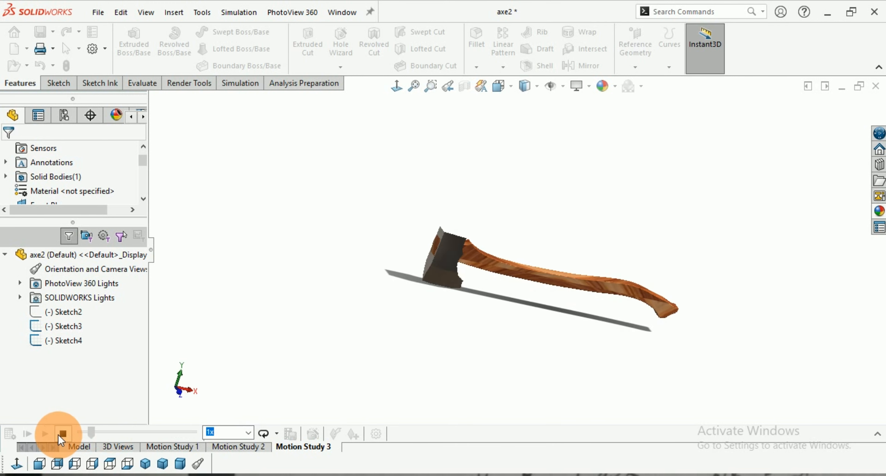
click(63, 433)
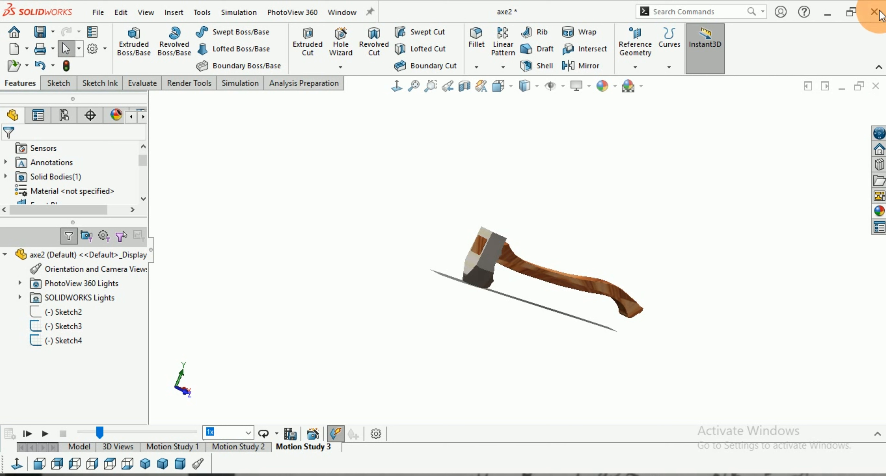